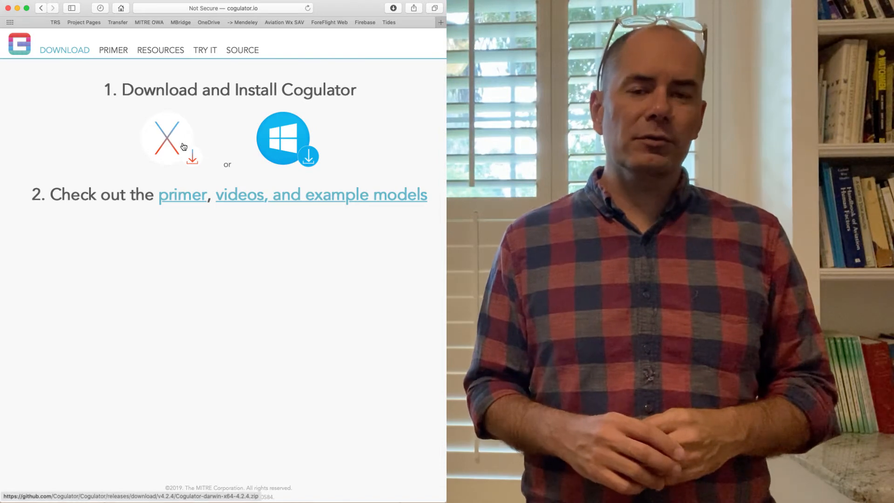
- Download the macOS build of Cogulator, and unblock the Windows installer Cogulator-4.2.4.Setup in its file properties
left_click(184, 147)
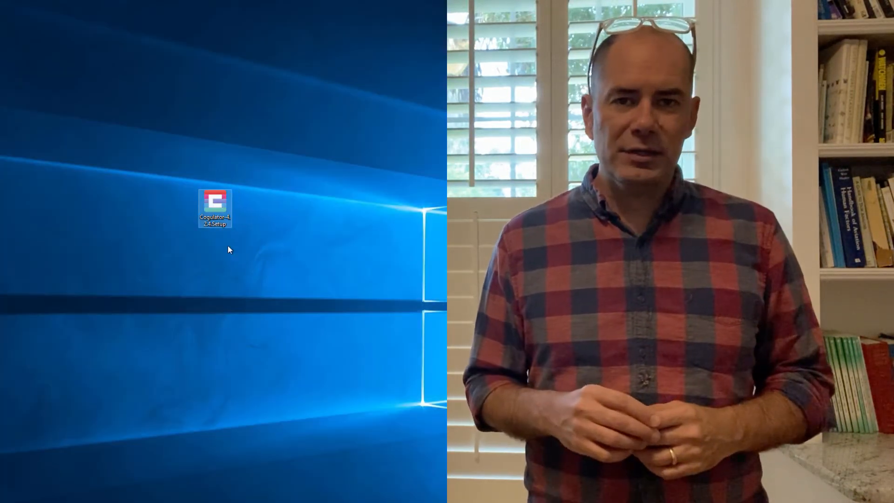
right_click(216, 206)
left_click(260, 411)
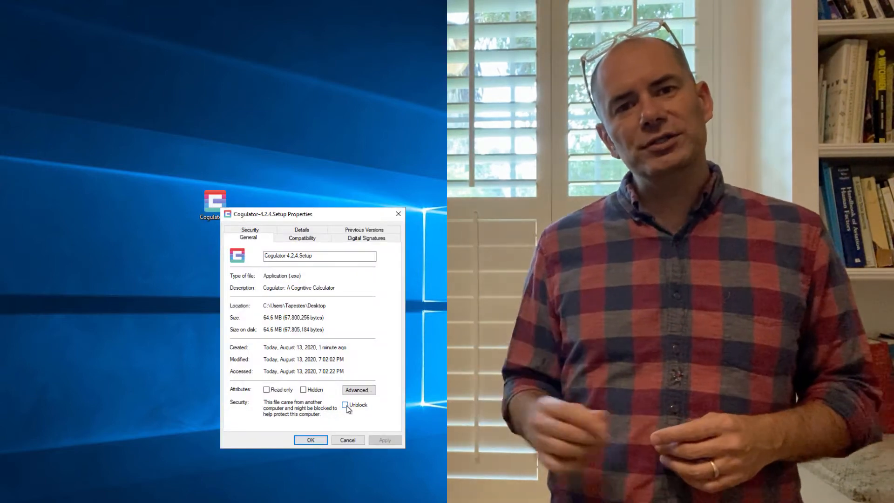
left_click(347, 407)
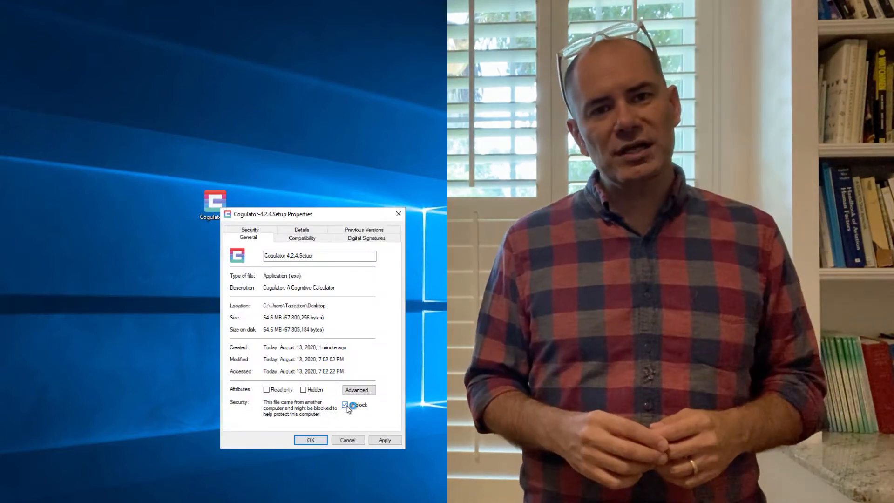
left_click(376, 441)
left_click(311, 439)
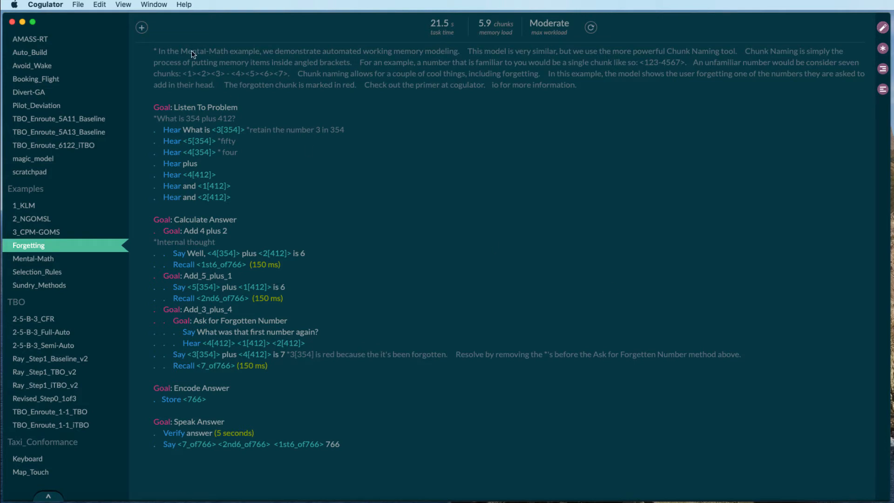
- Open the Cogulator folder in Finder, view the contents of its models subfolder, and return to Cogulator
left_click(77, 5)
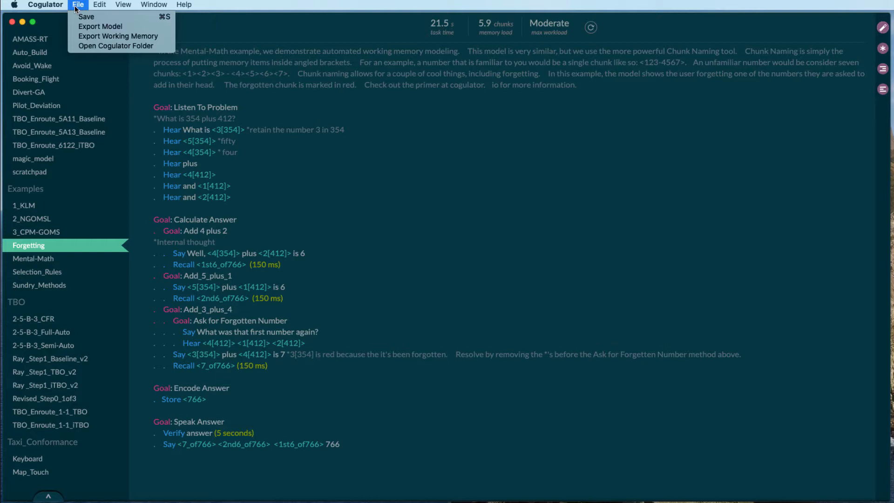
left_click(155, 47)
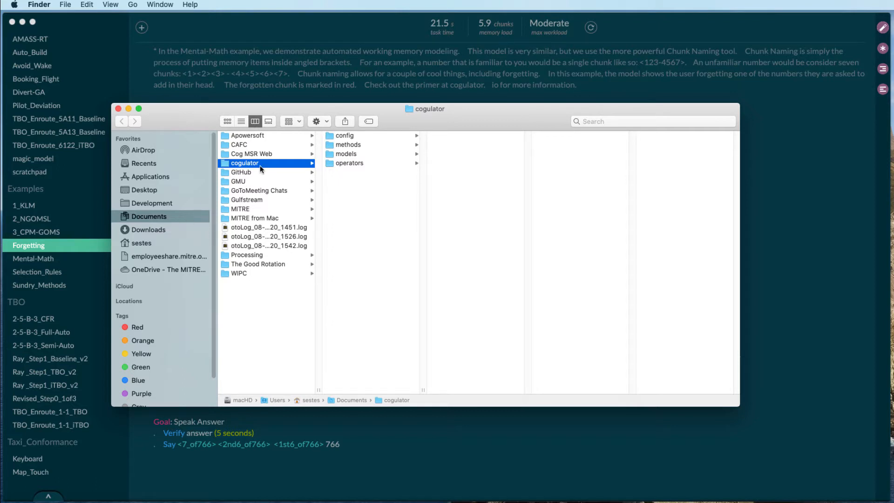
left_click(371, 156)
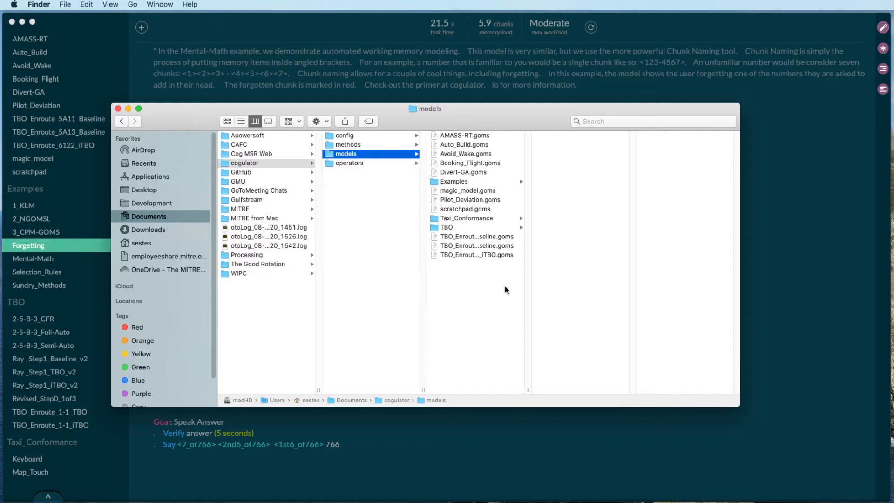
left_click(118, 108)
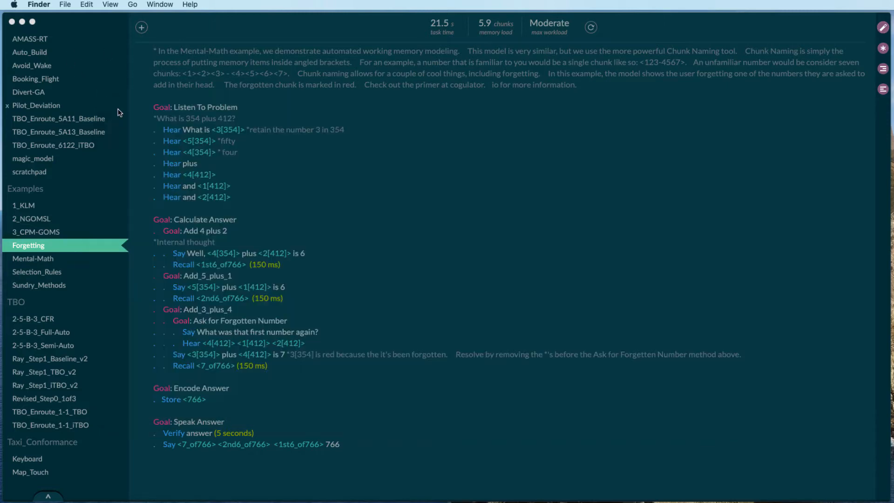
left_click(179, 41)
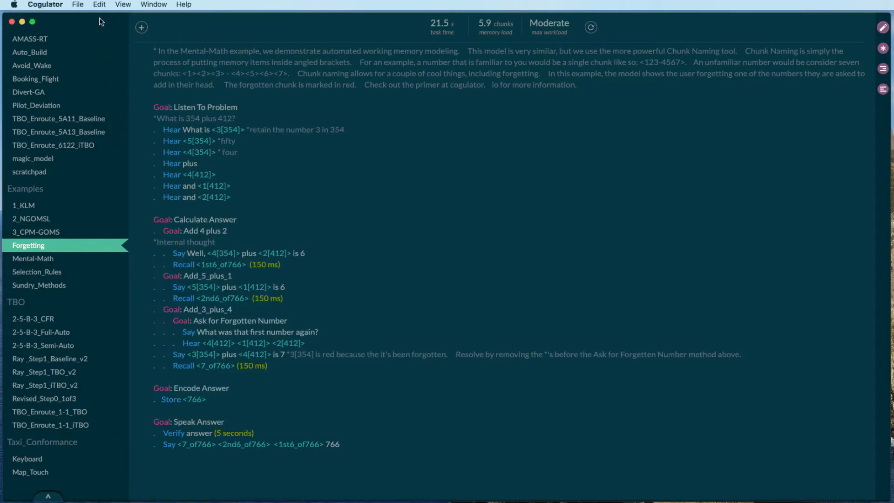
- Switch the interface to the Light theme and back to the Dark theme
left_click(122, 5)
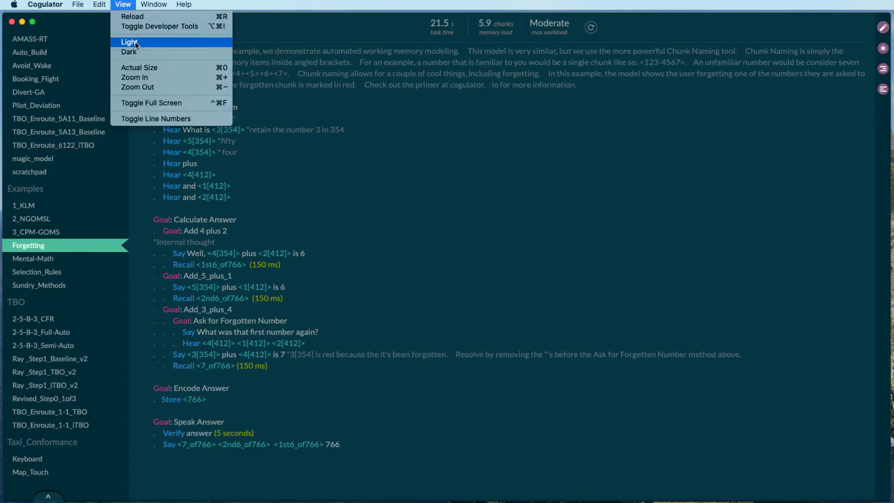
left_click(136, 43)
left_click(127, 5)
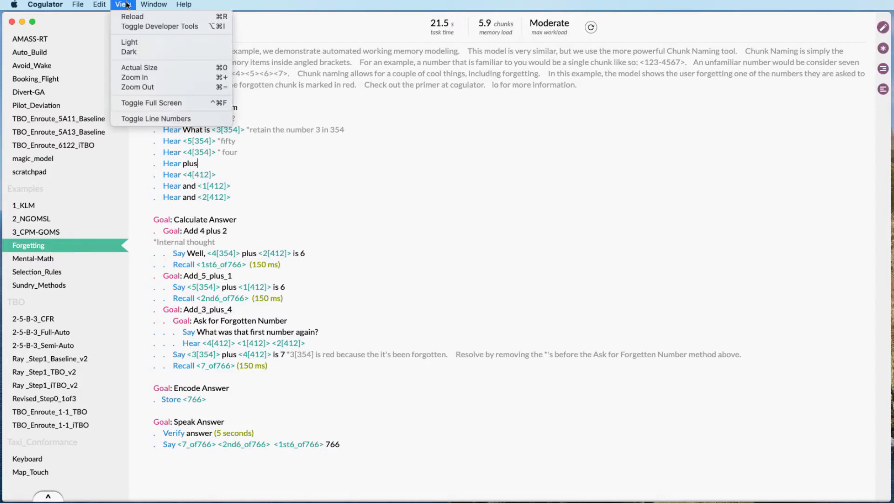
left_click(140, 54)
- Show the line numbers in the Forgetting model and hide them again
left_click(126, 5)
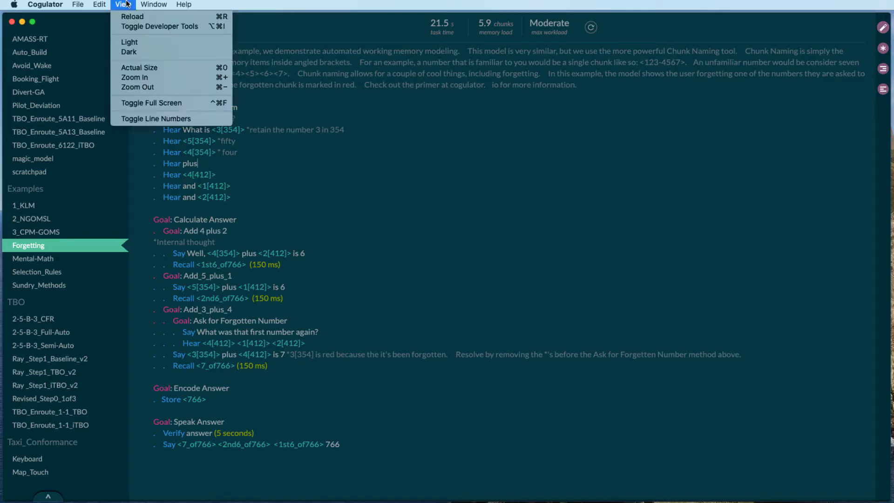
left_click(162, 119)
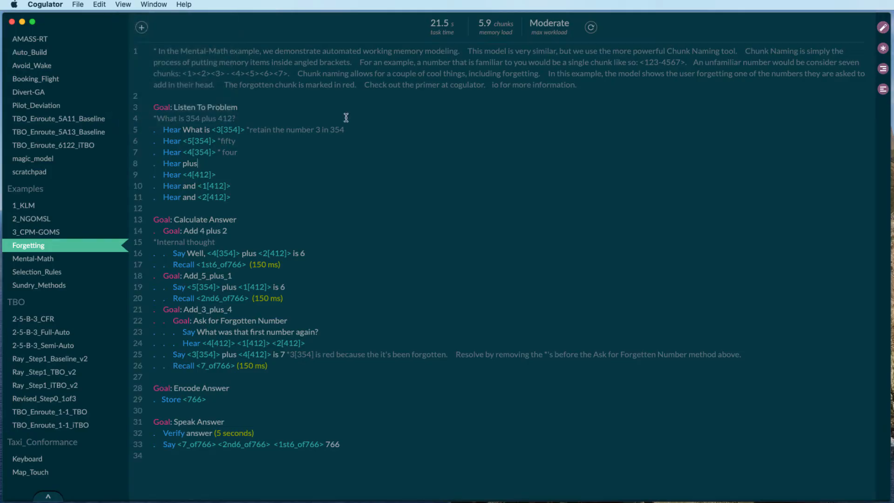
left_click(127, 5)
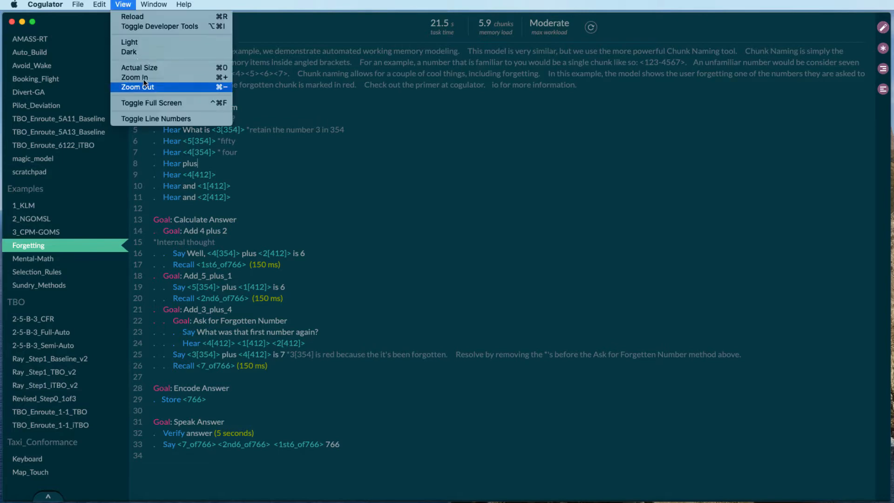
left_click(151, 119)
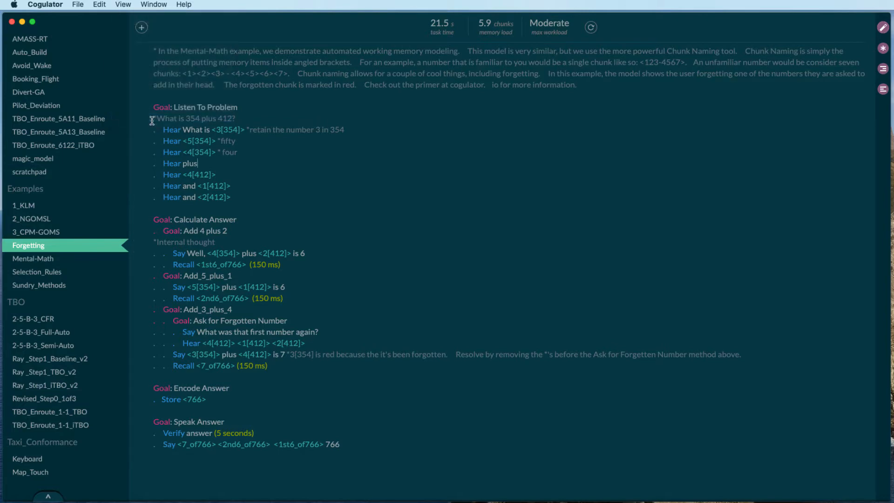
- Page through the Quick Start guide's annotated screens and close the guide
left_click(183, 5)
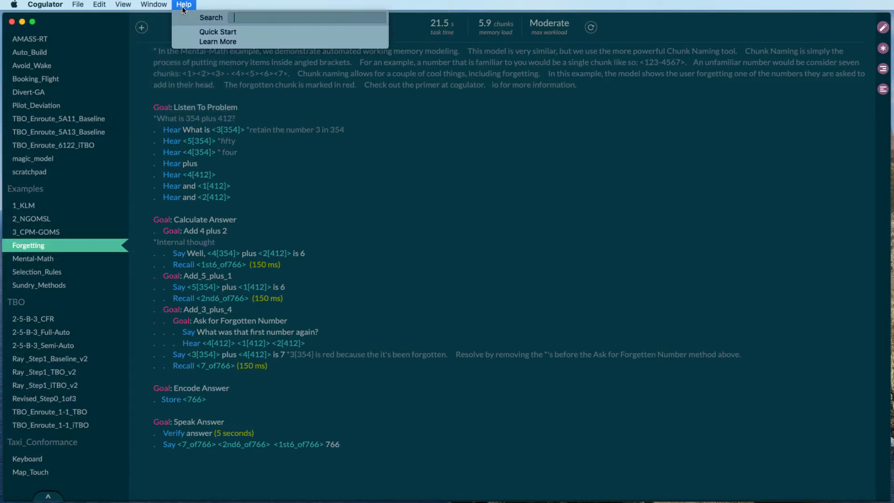
left_click(251, 32)
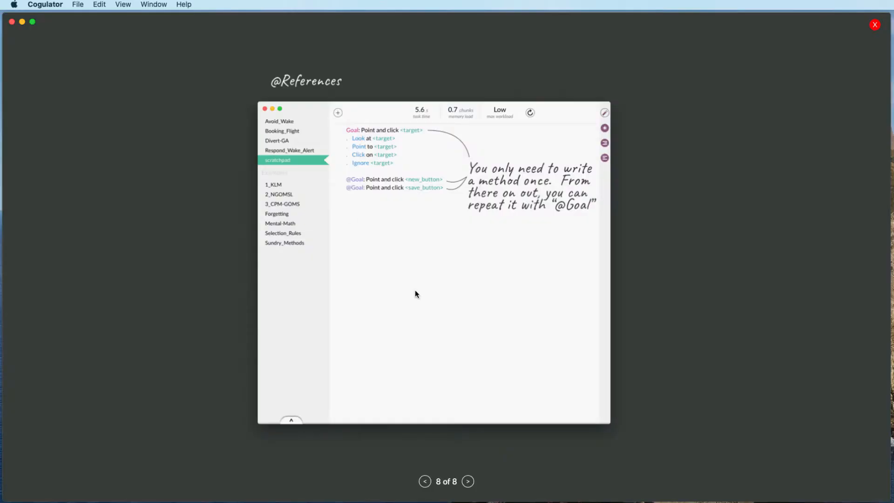
left_click(468, 481)
left_click(468, 482)
left_click(468, 481)
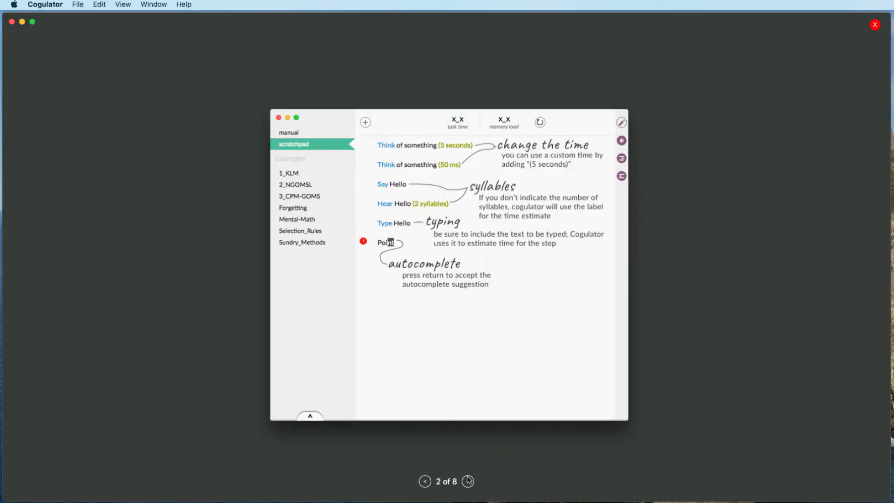
left_click(468, 481)
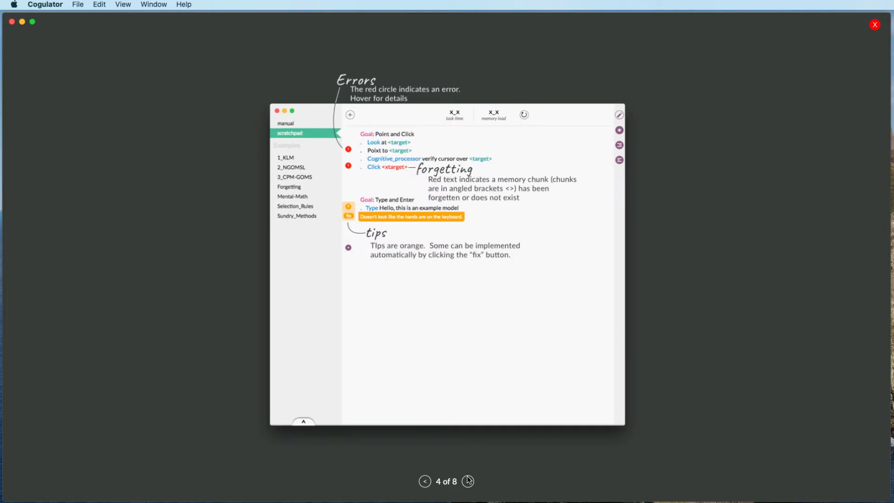
left_click(468, 481)
left_click(468, 481)
left_click(468, 482)
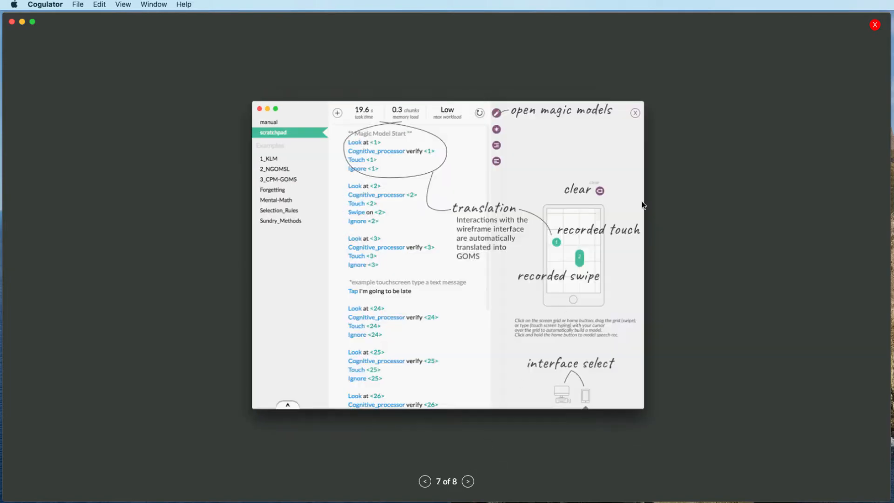
left_click(875, 24)
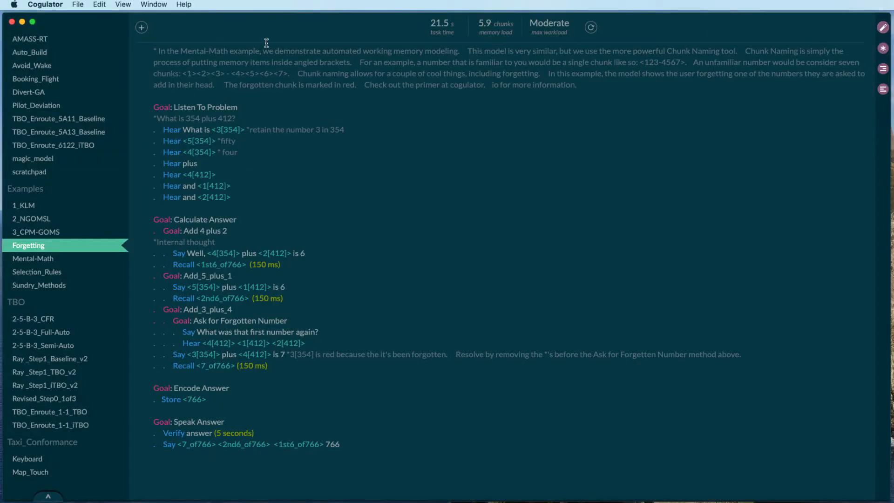
- Open the Cogulator website in Safari from the app's help, look over the Primer page, and quit Safari
left_click(184, 4)
left_click(204, 42)
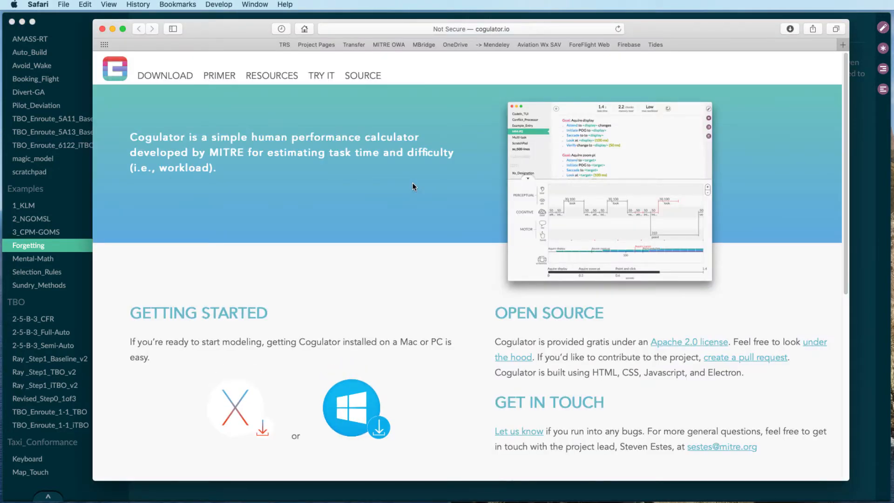
left_click(220, 77)
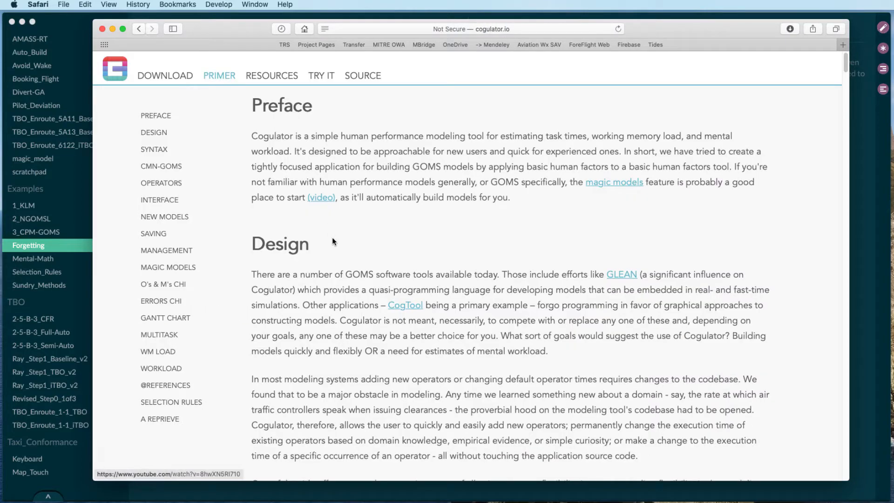
scroll(194, 239, "down", 10)
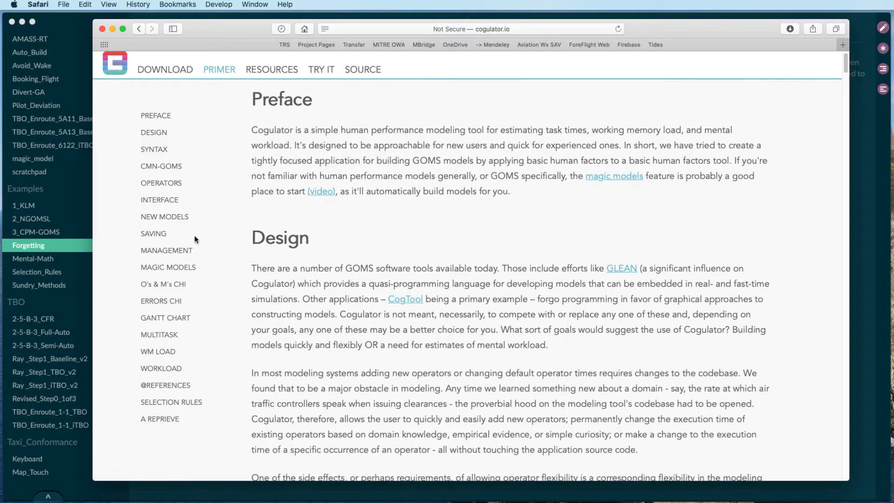
scroll(318, 270, "up", 10)
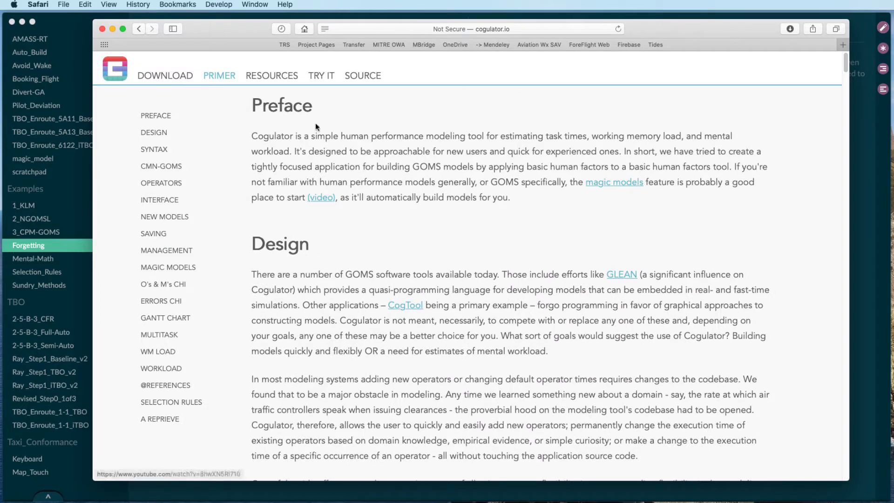
left_click(48, 7)
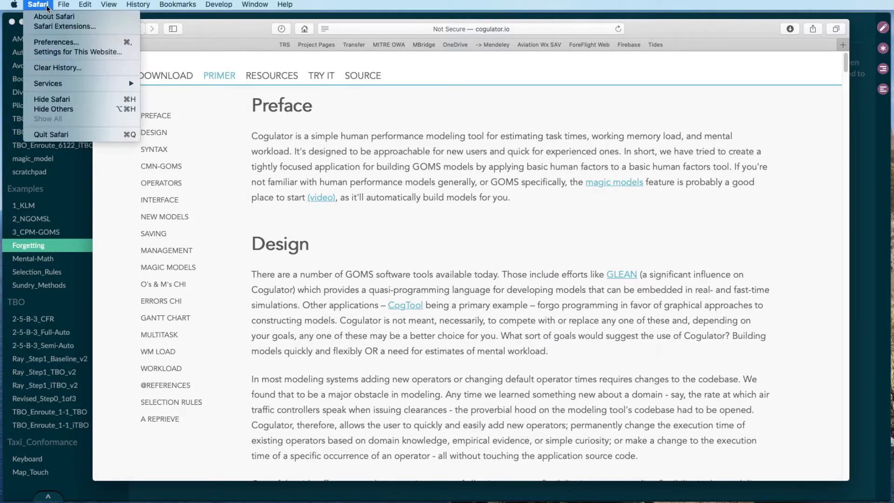
left_click(64, 135)
left_click(179, 5)
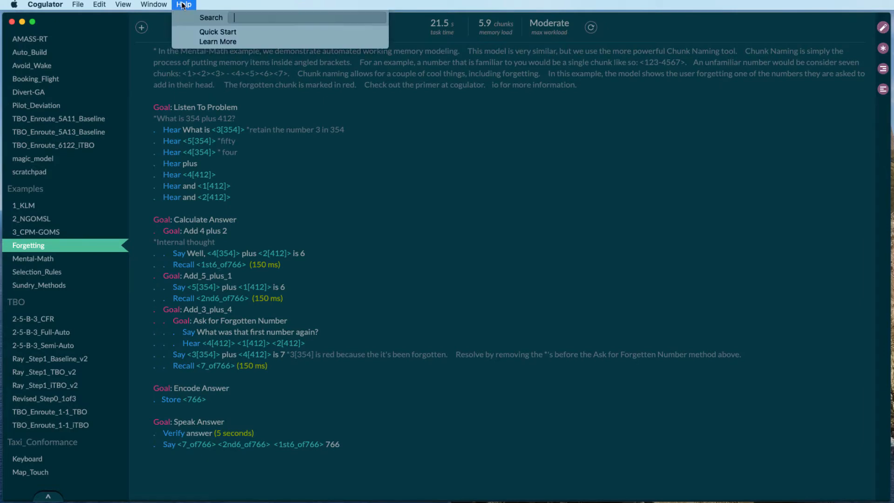
left_click(414, 170)
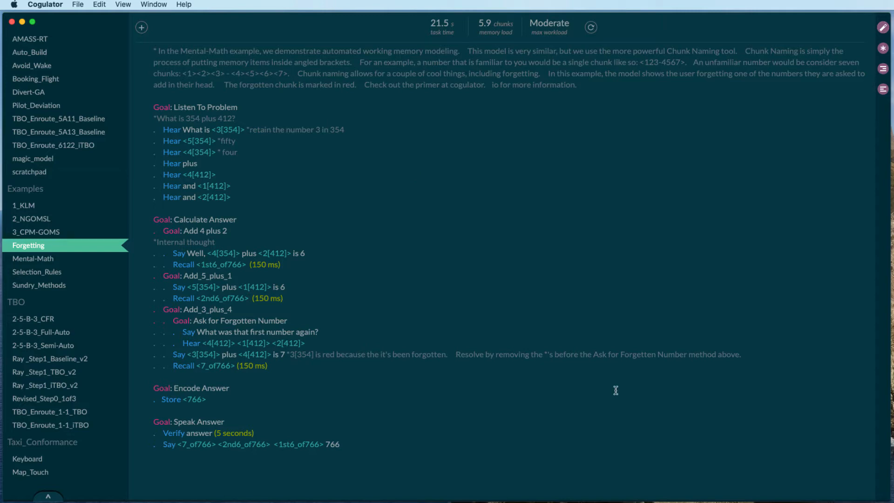
- View the example models 3_CPM-GOMS and 2_NGOMSL, and return to the Forgetting example
left_click(72, 235)
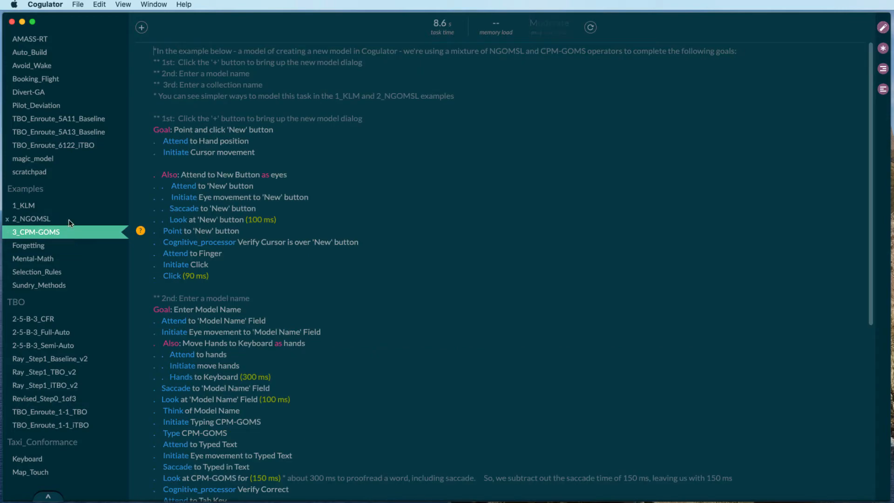
left_click(69, 219)
left_click(66, 236)
left_click(66, 244)
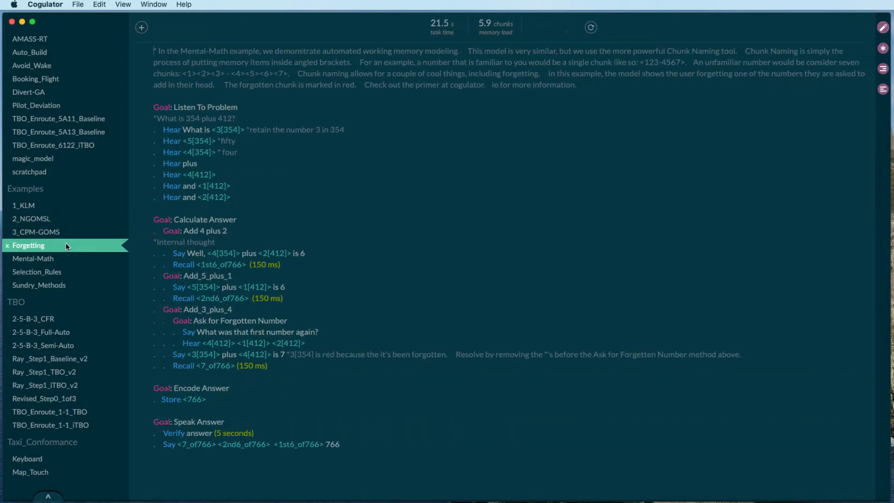
- Open the scratchpad model, make its name editable in the model list, and keep the name scratchpad
left_click(62, 172)
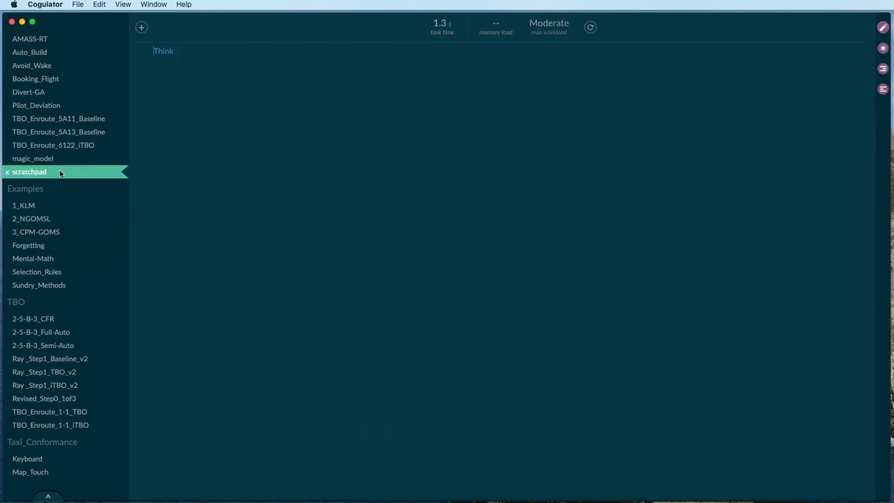
double_click(44, 174)
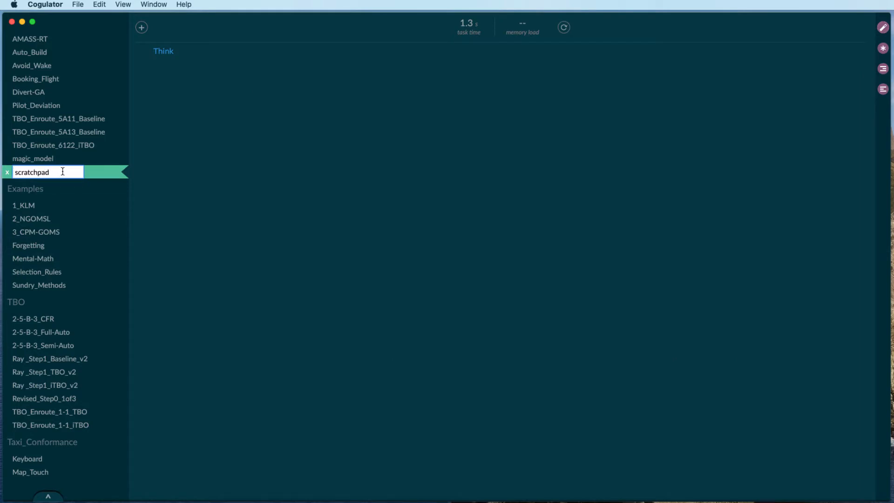
key("Return")
- Try to delete the scratchpad model from the model list
mouse_move(36, 173)
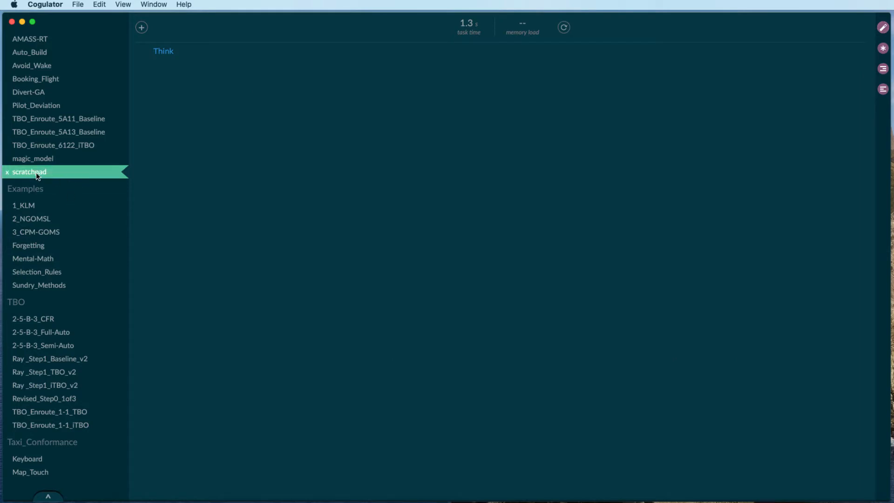
left_click(7, 175)
left_click(8, 175)
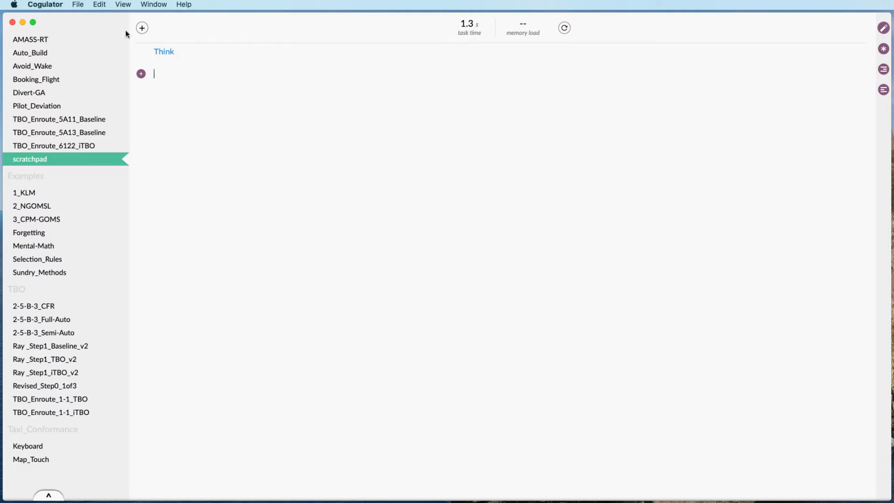
- Create a new model named new_model without assigning it to a folder
left_click(142, 30)
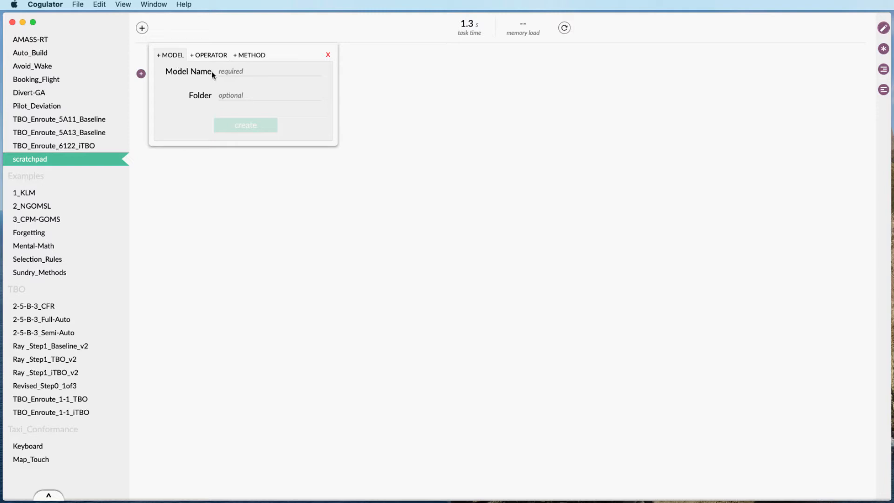
type("new_model")
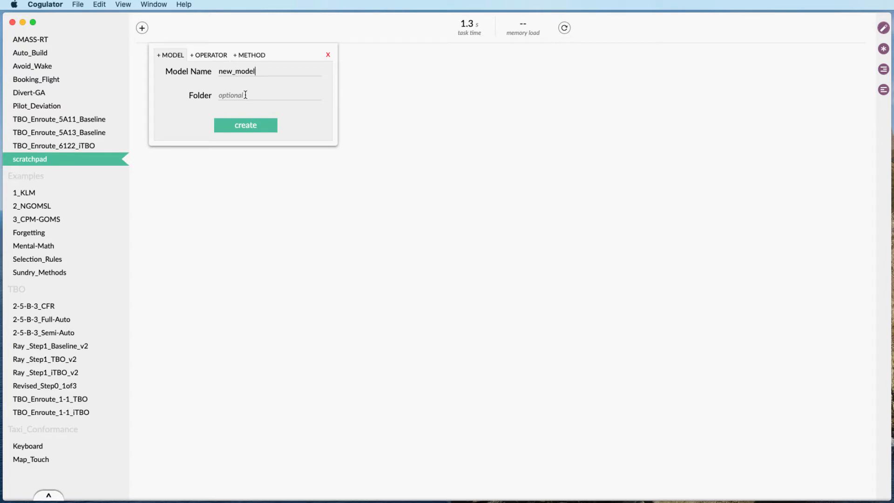
left_click(236, 128)
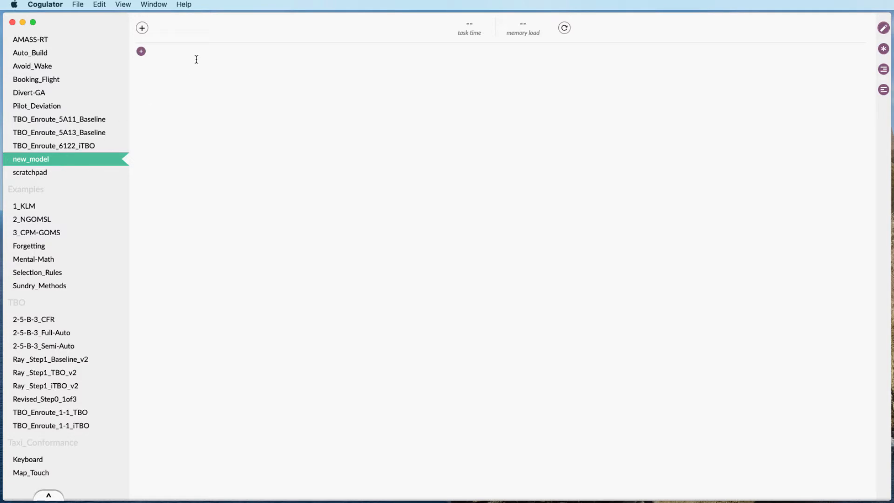
- Enter a Think operator in new_model and save it, checking it by switching to TBO_Enroute_6122_iTBO and back
type("Think")
left_click(78, 4)
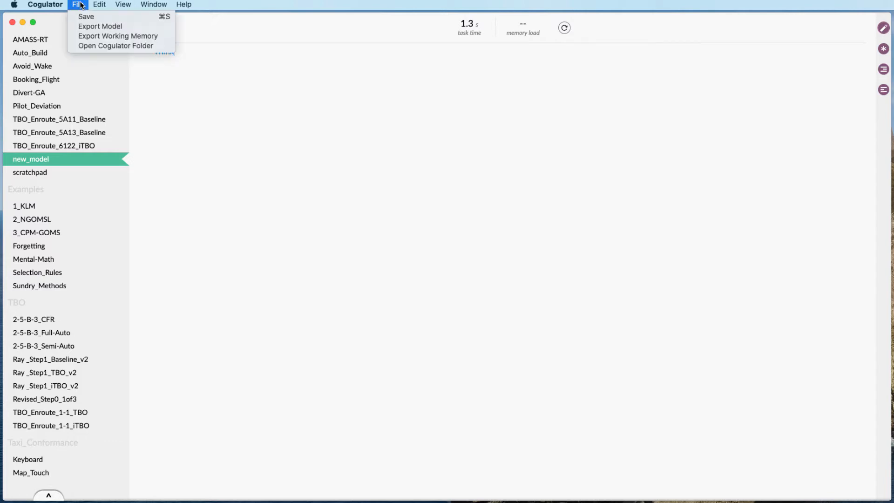
left_click(82, 16)
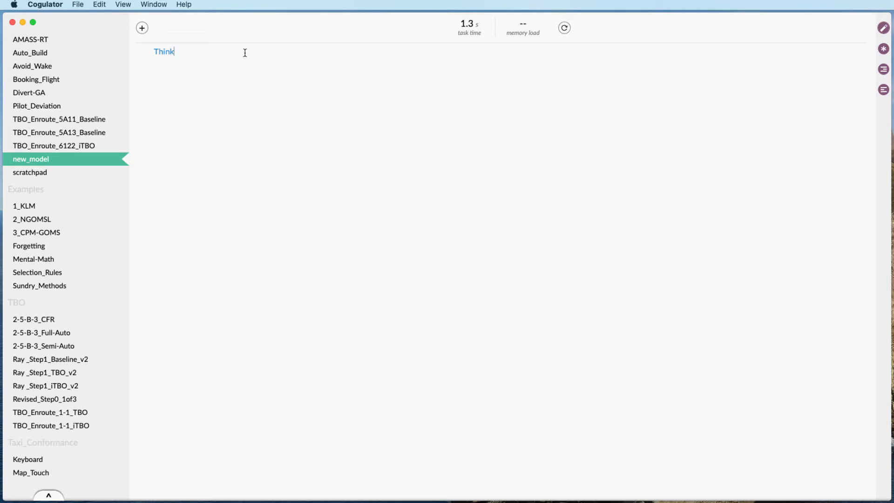
left_click(66, 146)
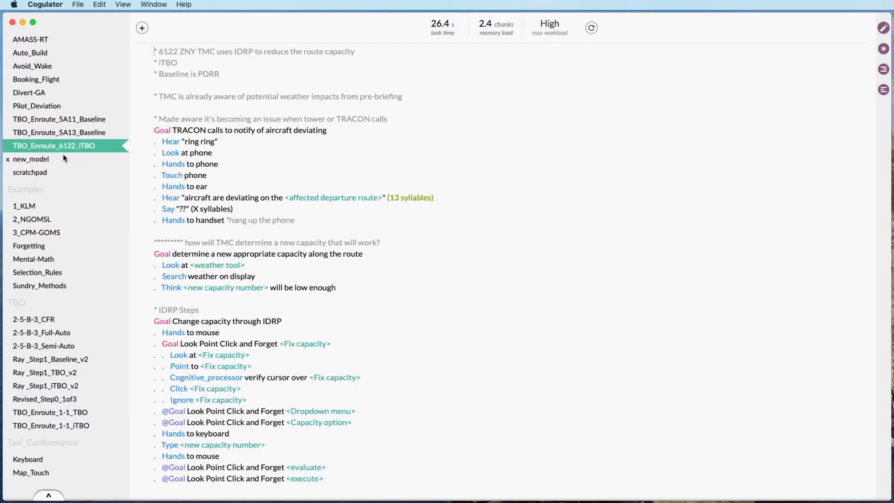
left_click(63, 155)
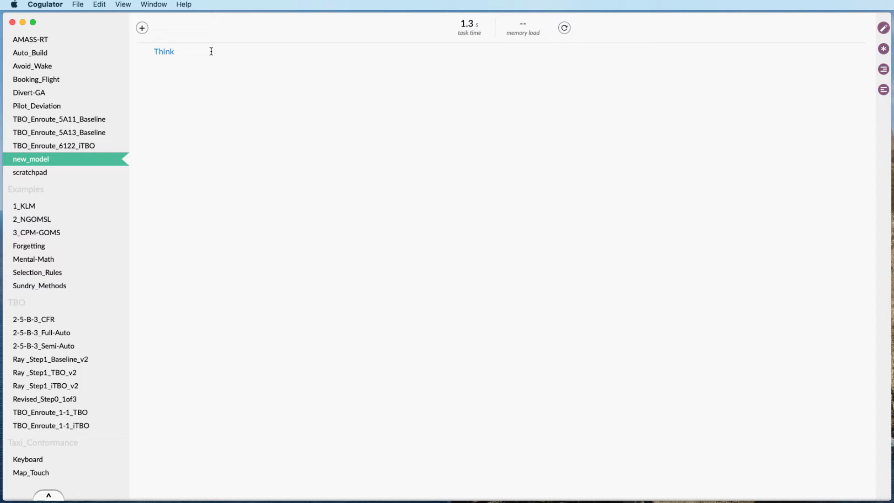
- Look over the forms for creating a new operator and a new method, and close them without creating anything
left_click(142, 28)
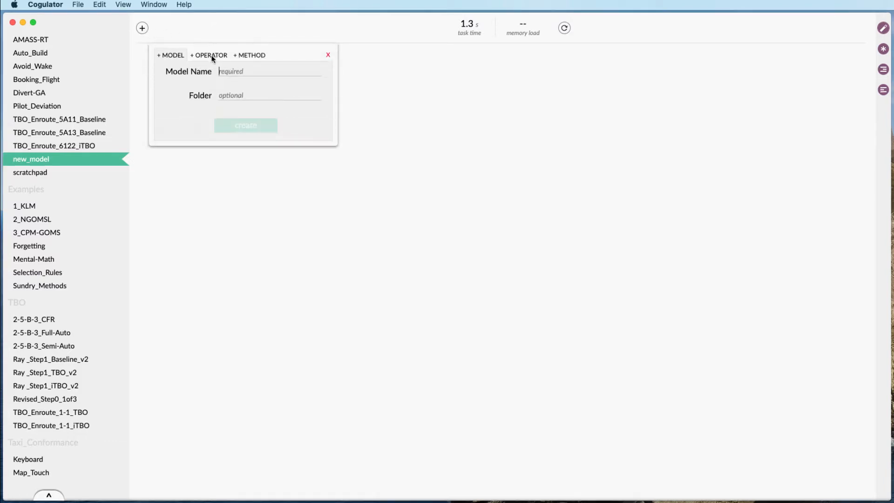
left_click(217, 54)
left_click(248, 56)
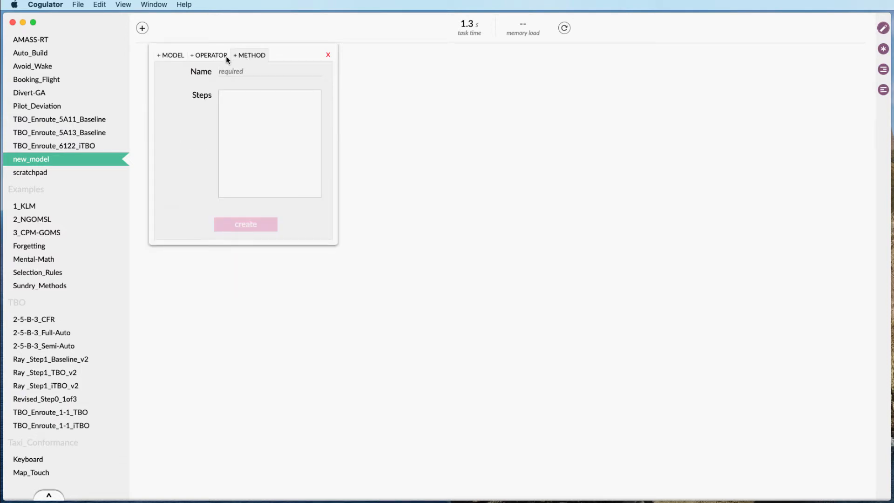
left_click(224, 56)
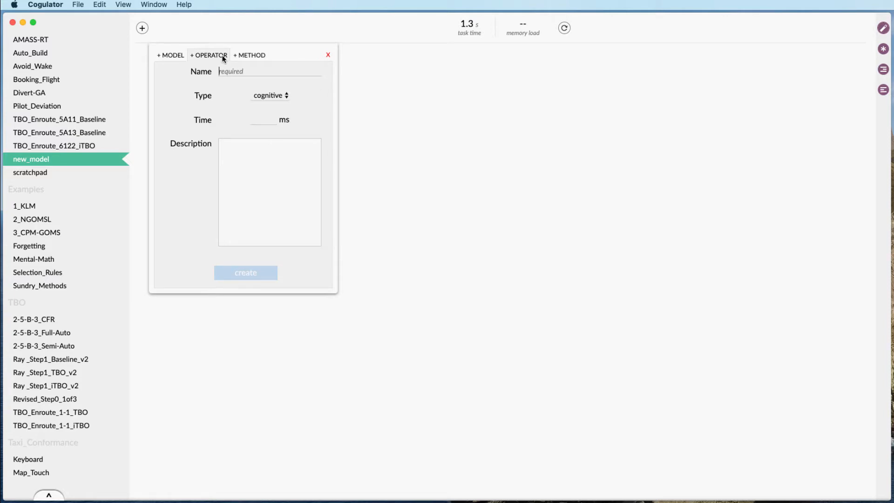
left_click(250, 55)
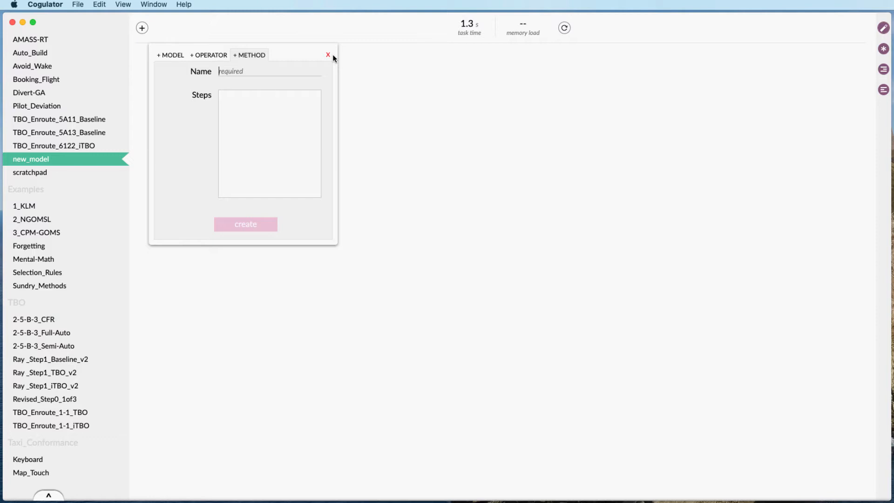
left_click(328, 55)
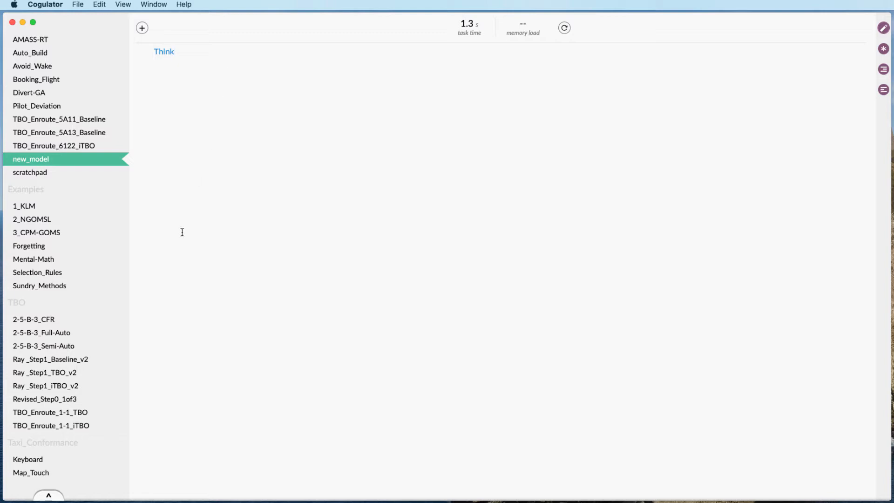
- View the Forgetting example model and reopen the scratchpad model
left_click(68, 246)
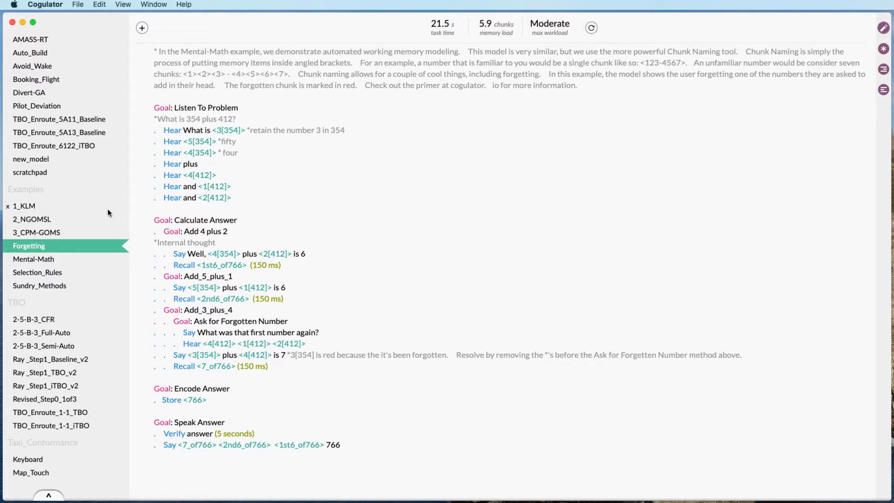
left_click(57, 172)
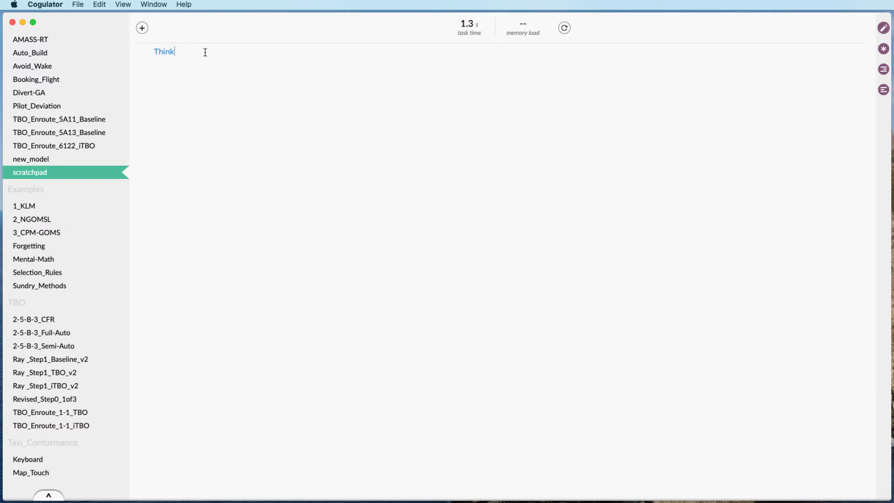
- Add a Look operator on a new line below Think in the scratchpad model
key("Return")
type("Look")
key("Return")
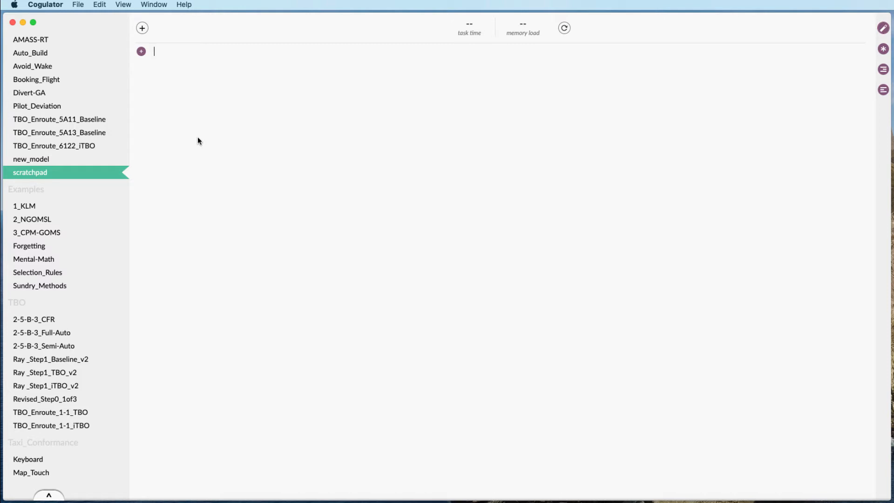
- Write Think and Look operator lines in the empty scratchpad model, with a blank line between them
type("Think")
key("Return")
type("Look")
left_click(189, 54)
key("Return")
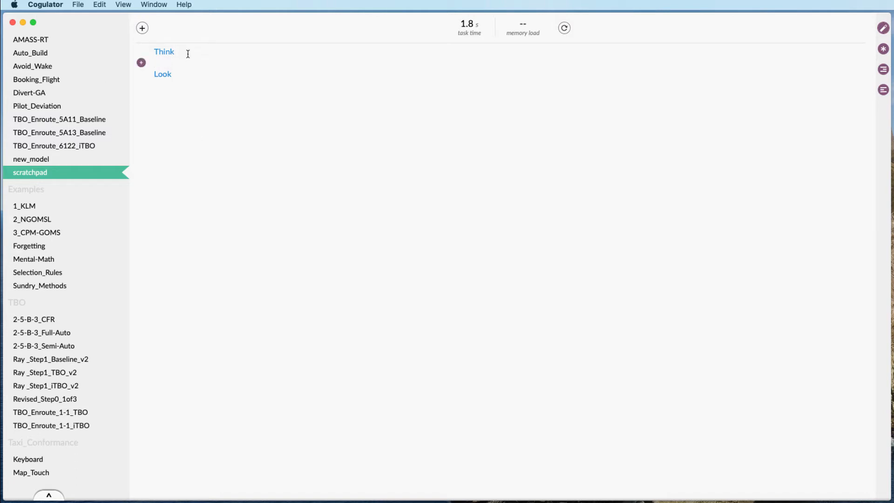
left_click(168, 82)
left_click(166, 66)
- Preview the steps of the built-in Search and Swipe method and insert it on the line between Think and Look
left_click(141, 65)
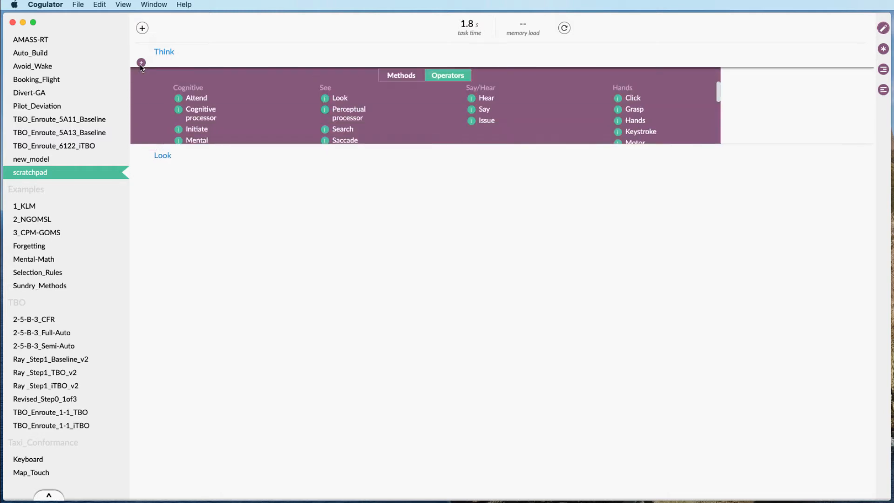
left_click(410, 76)
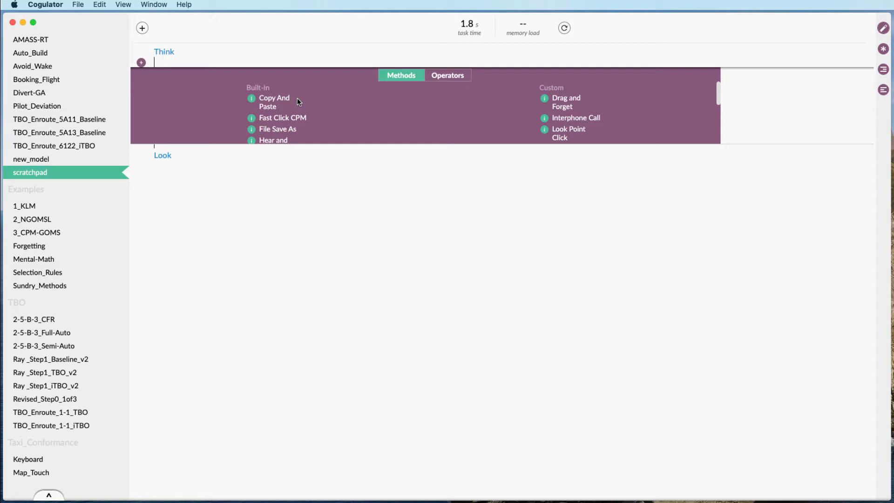
scroll(297, 99, "down", 5)
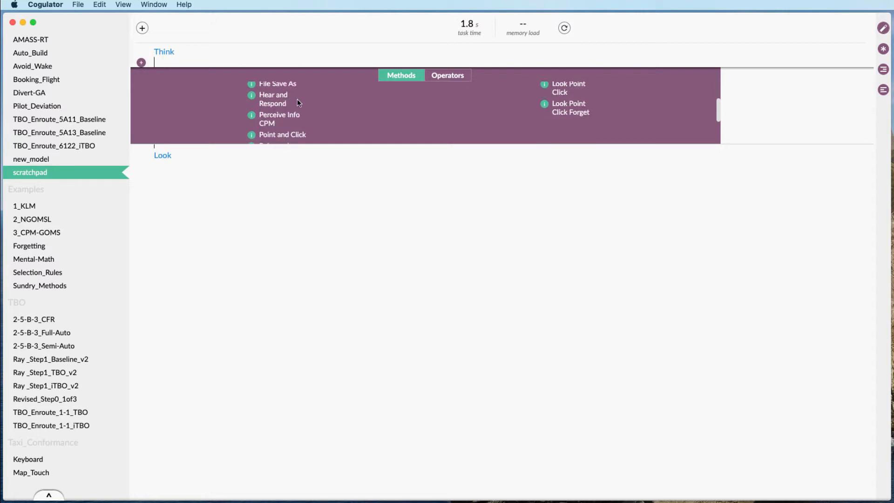
scroll(297, 99, "down", 4)
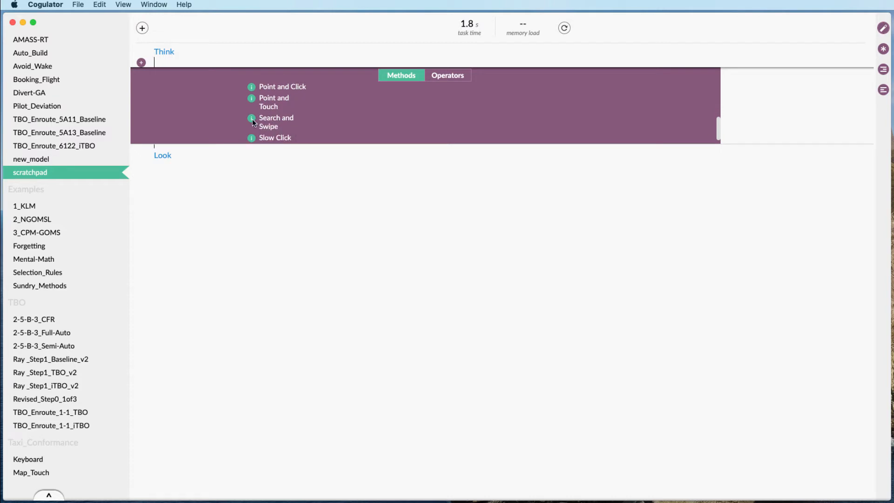
mouse_move(253, 118)
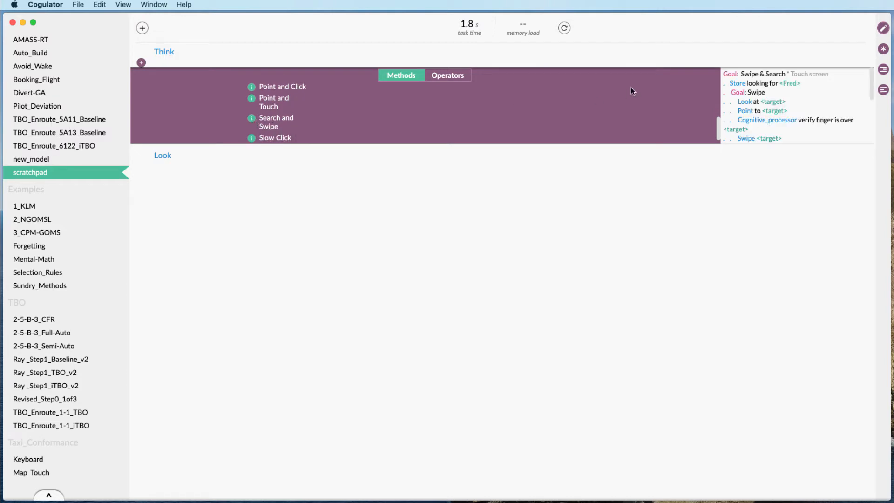
scroll(749, 82, "down", 3)
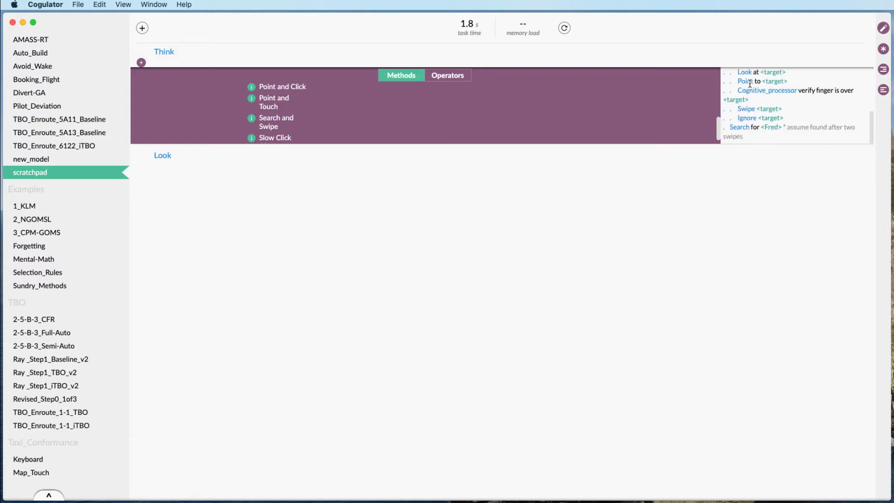
scroll(750, 84, "up", 3)
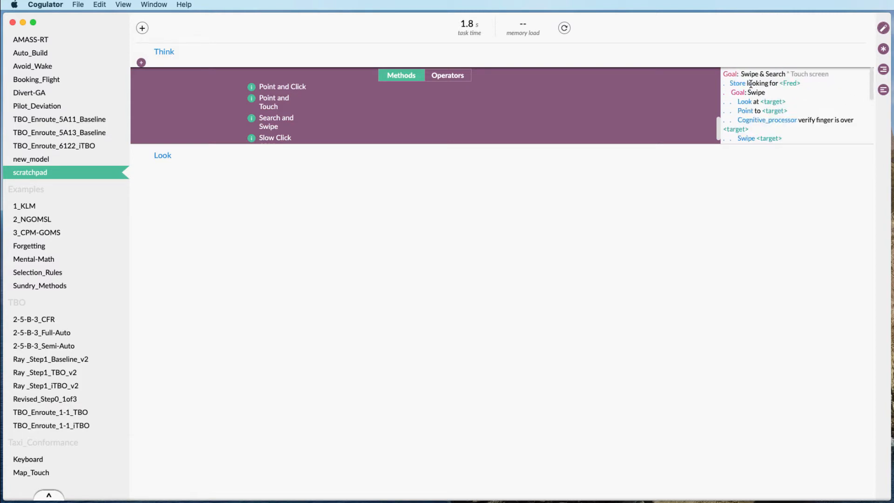
left_click(270, 119)
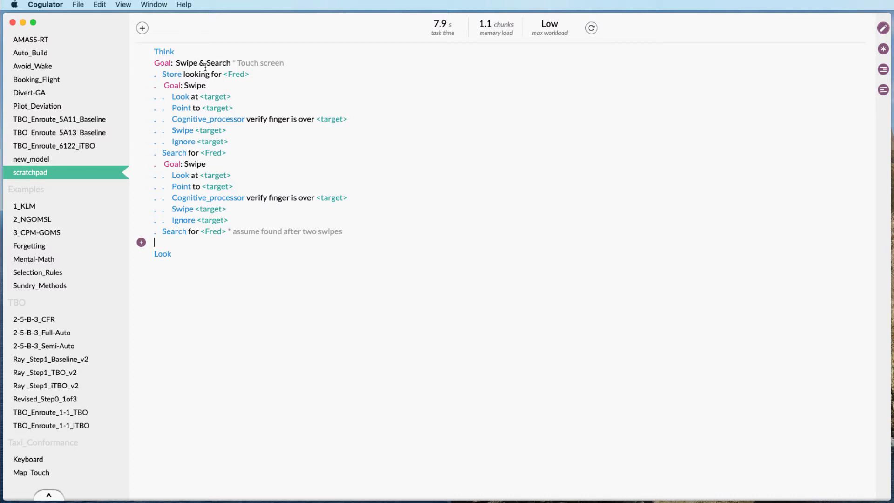
- View the form for creating a custom method and close it without creating one
left_click(143, 29)
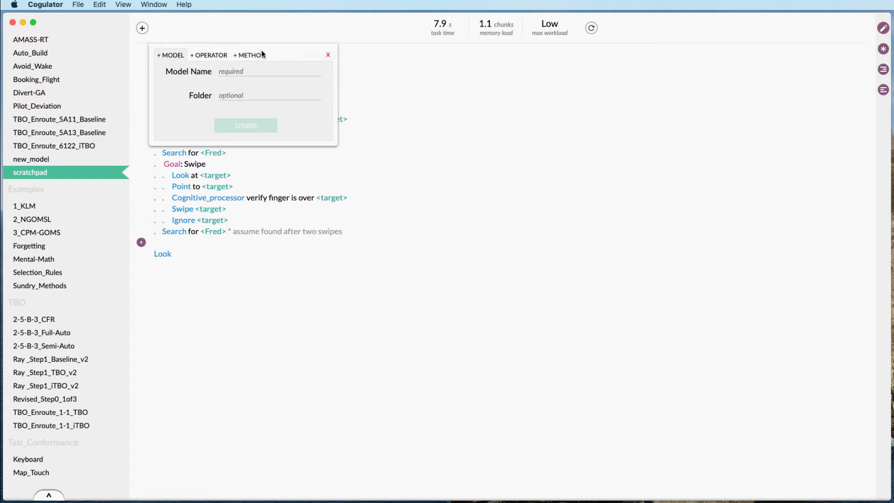
left_click(250, 55)
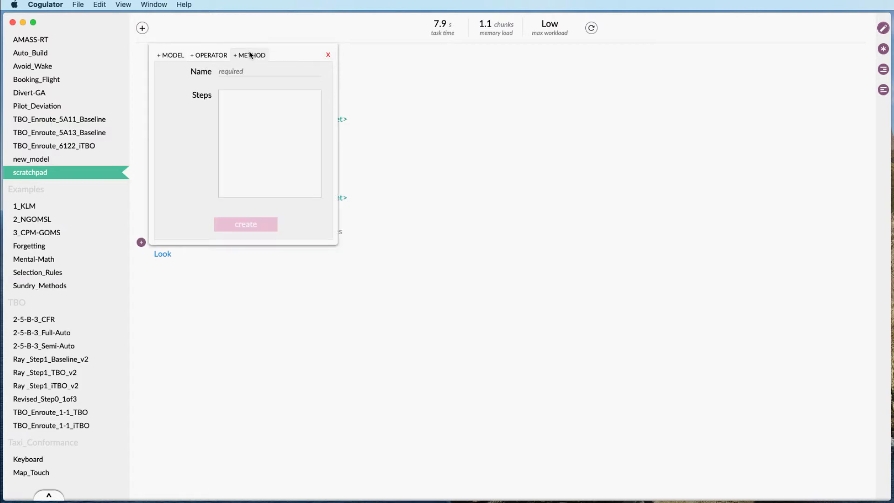
left_click(328, 55)
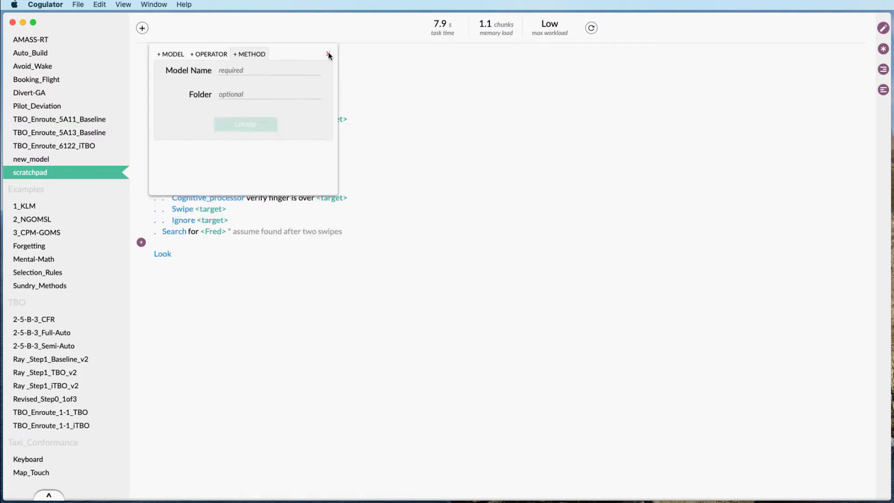
- Browse the available operators, read the Click operator's time and description, and return to the model text
left_click(141, 243)
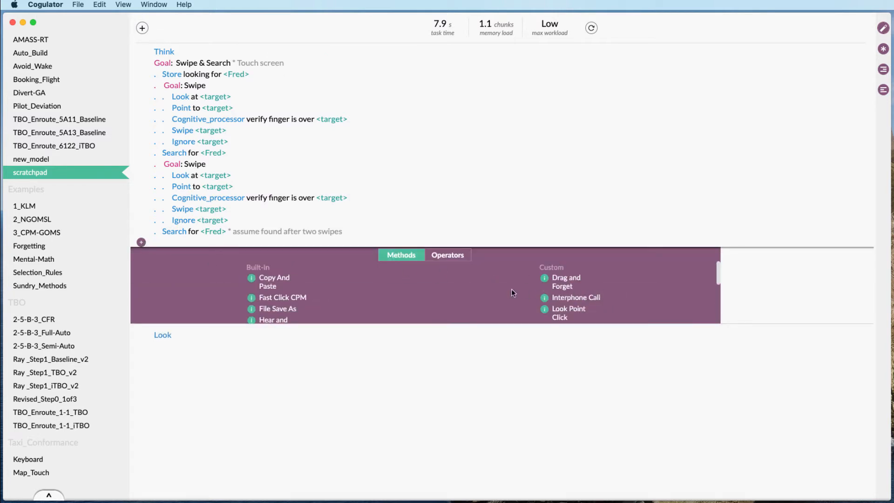
left_click(450, 255)
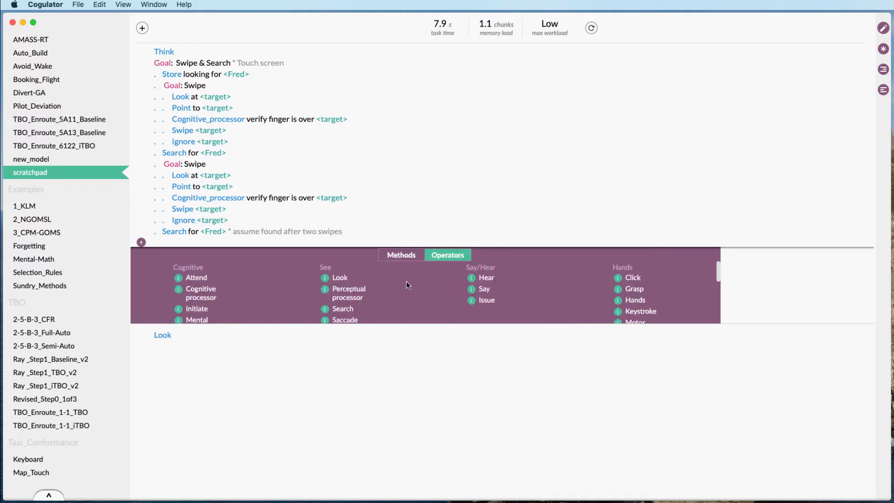
left_click(619, 278)
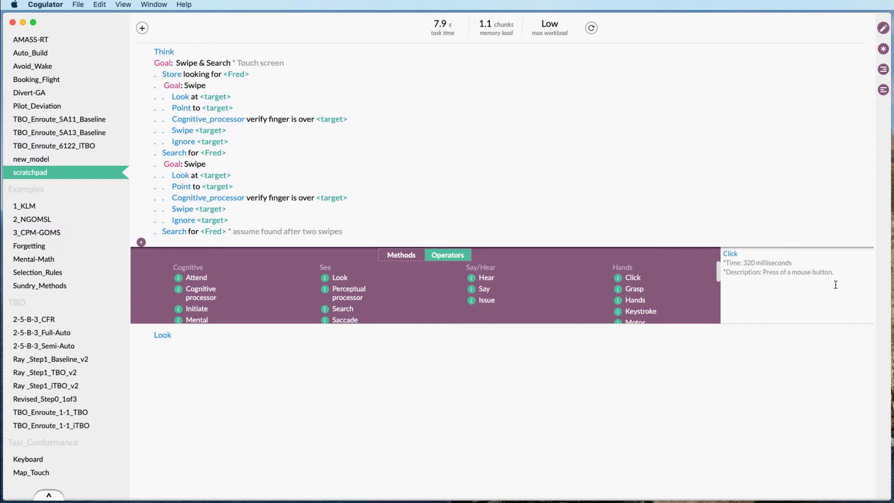
left_click(283, 233)
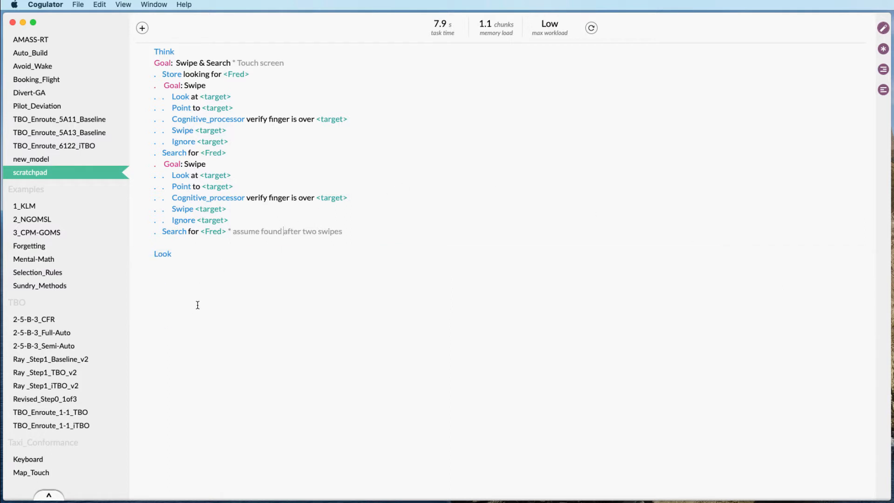
- Replace the scratchpad model's entire content with the Click operator from the available operators, and check the hint on that line
left_click_drag(193, 255, 118, 40)
key("BackSpace")
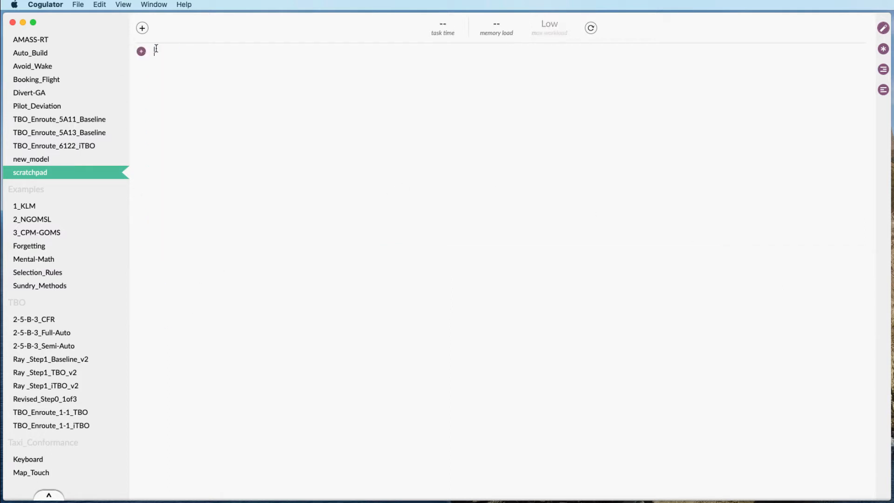
left_click(141, 51)
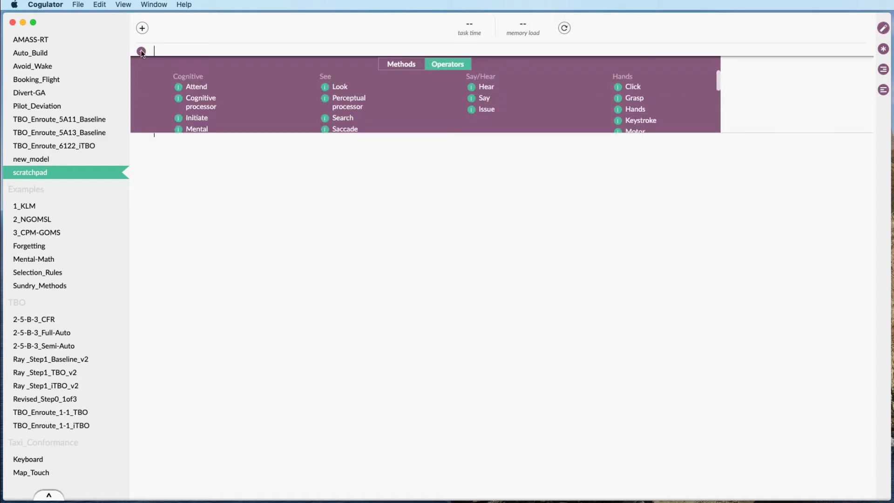
left_click(634, 87)
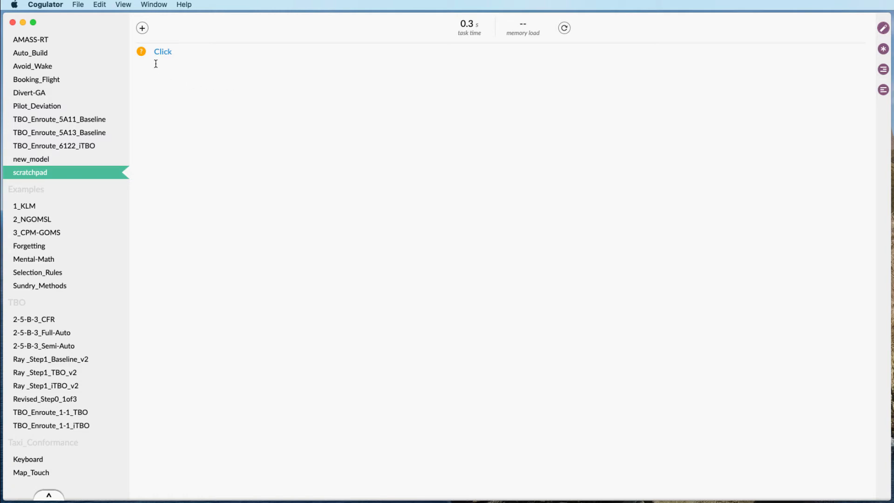
mouse_move(144, 56)
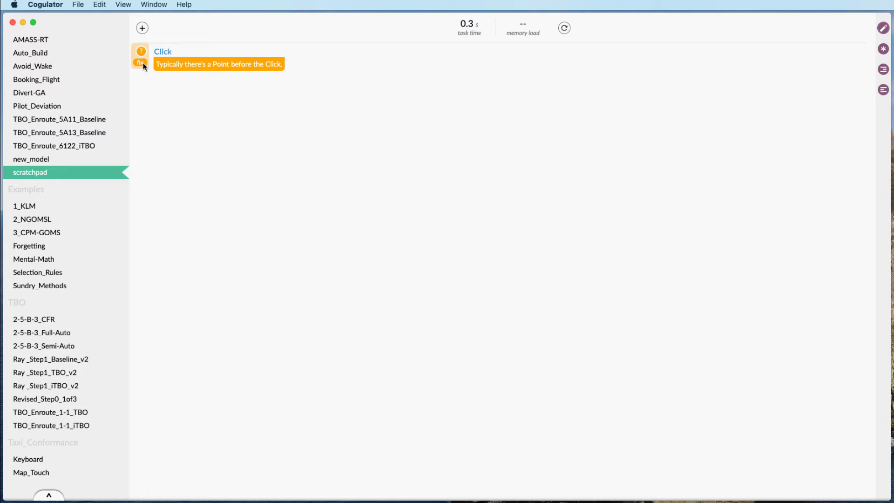
- Apply the suggested fixes on the scratchpad's operator lines to insert "Point to target" and "Look at target" above the Click operator
left_click(140, 62)
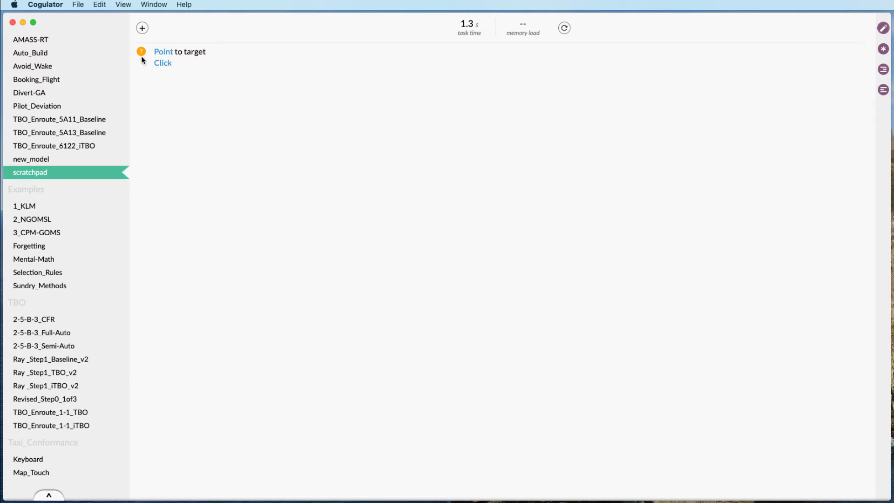
mouse_move(142, 56)
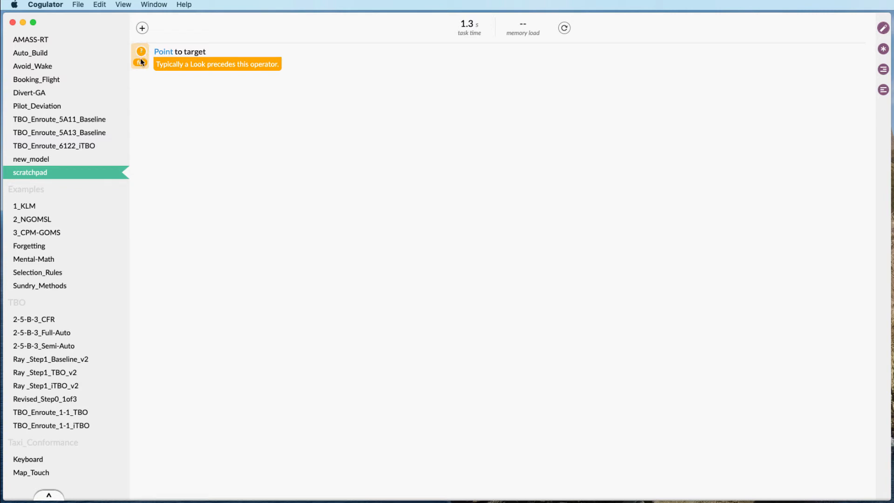
left_click(141, 62)
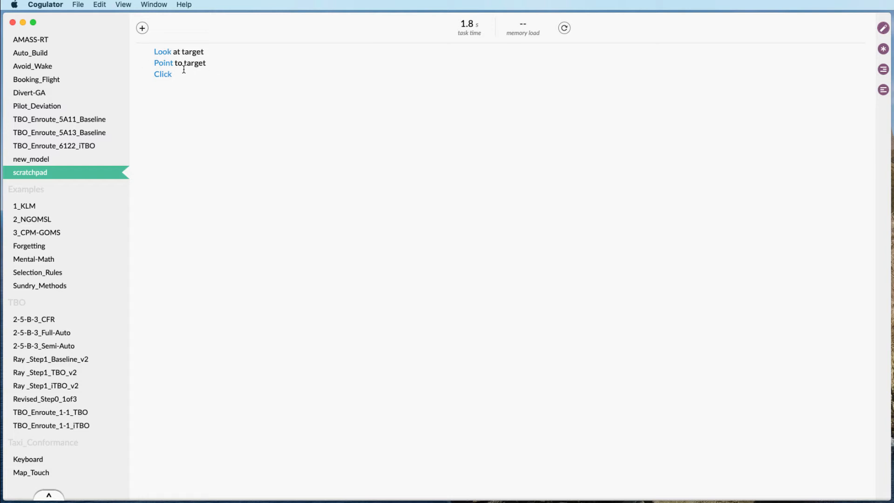
- Try a misspelling in the last operator line, check the marker beside it, and restore the operator's name
left_click_drag(164, 74, 168, 73)
type("x")
left_click(178, 75)
mouse_move(139, 78)
key("BackSpace")
type("c")
key("Right")
key("Return")
- Empty the scratchpad model and look at the automatic model builder's phone and desktop computer layouts, ending on the desktop one
key("super+a")
key("BackSpace")
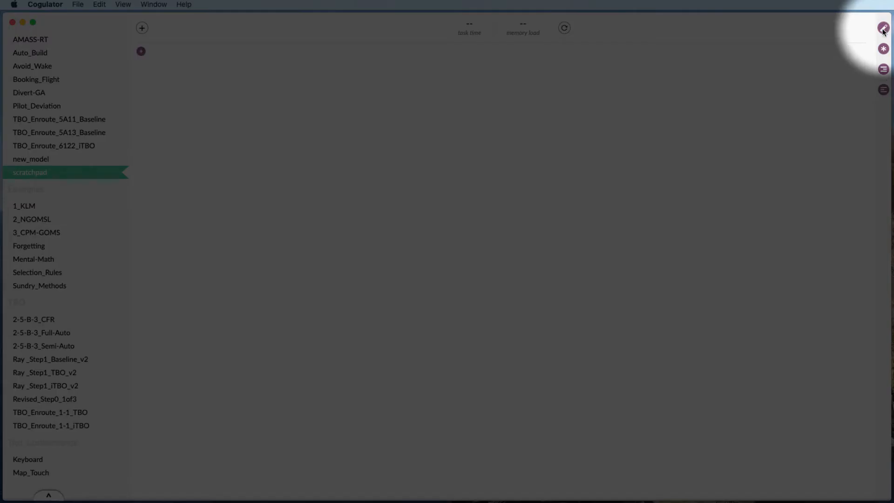
left_click(884, 28)
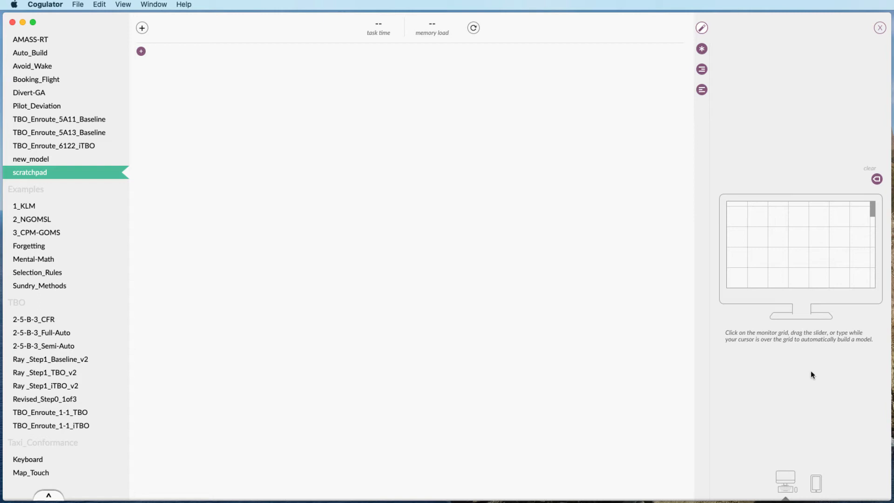
left_click(816, 482)
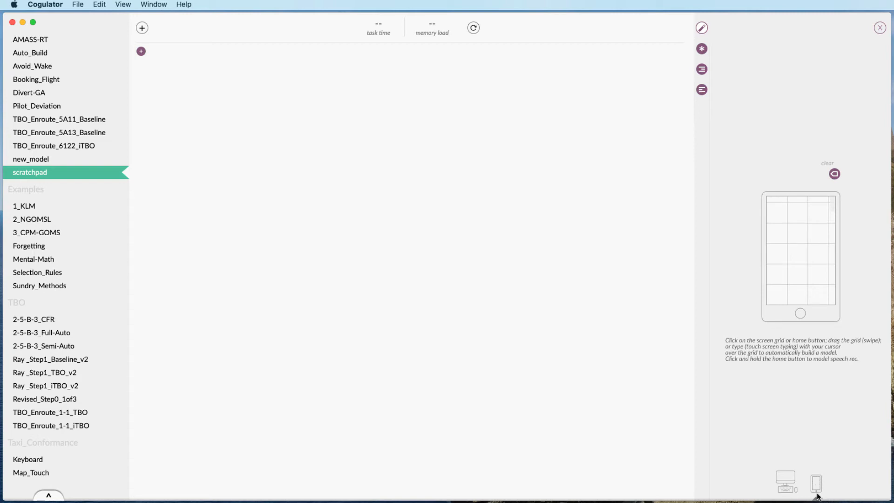
left_click(794, 491)
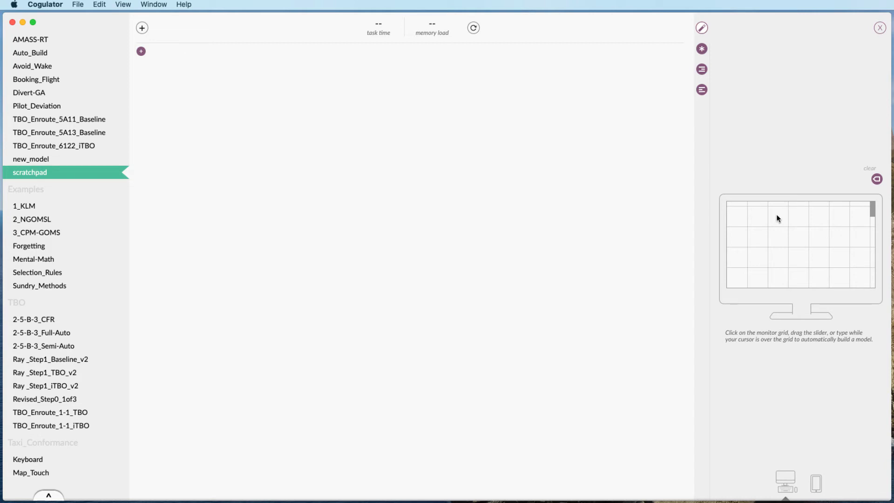
- Generate model steps on the monitor grid for two mouse targets near its upper-left corner and a downward scrollbar movement
left_click(734, 205)
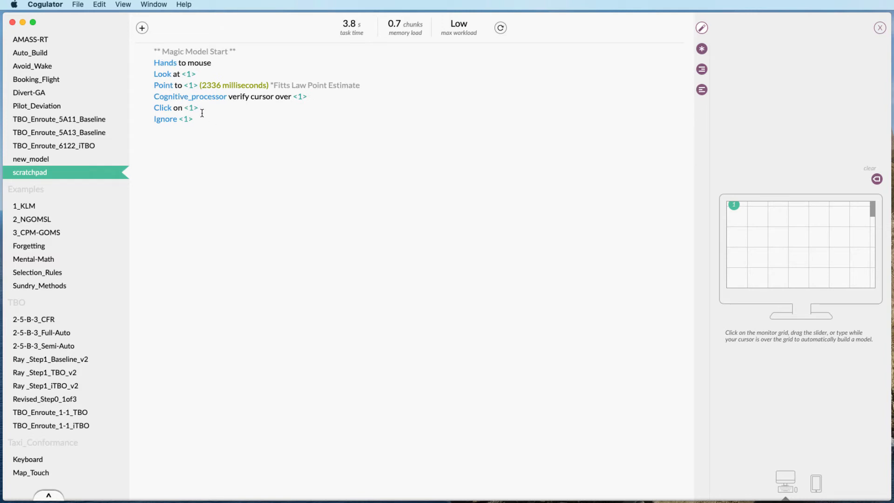
left_click(735, 215)
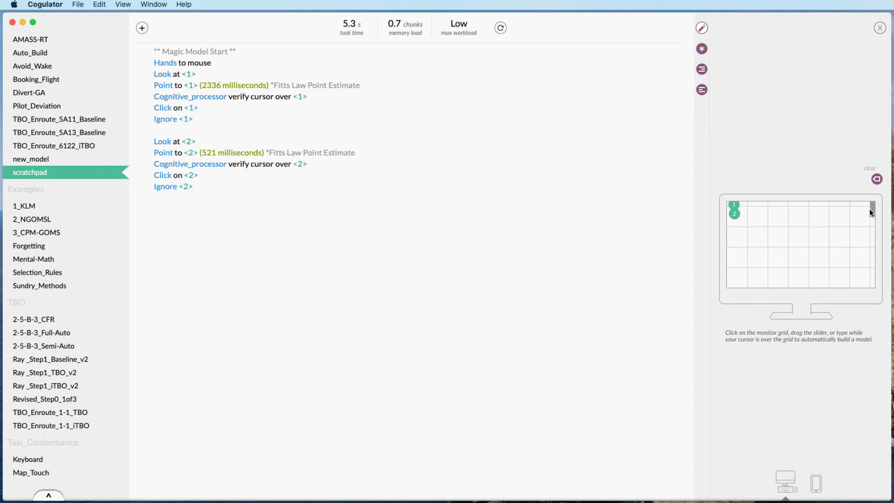
left_click_drag(870, 210, 870, 241)
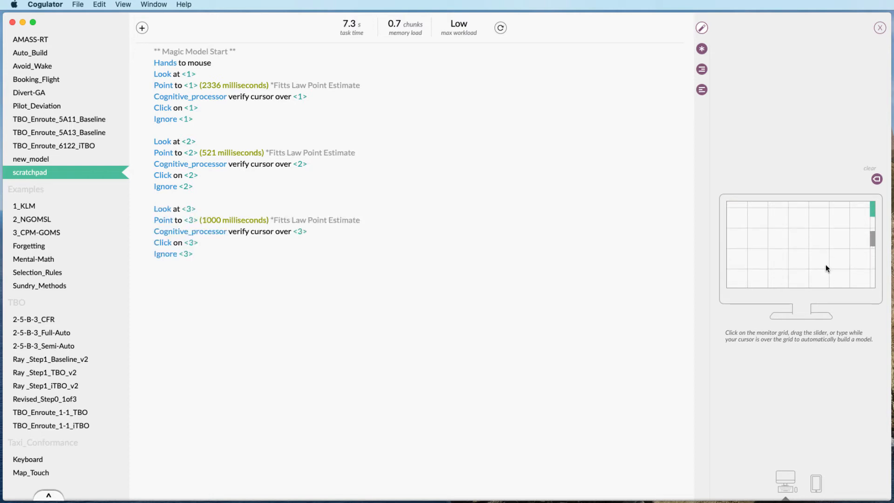
- Generate steps for typing "This is me typing" followed by Enter, and for moving the monitor's scrollbar back to its upper end
type("Thi")
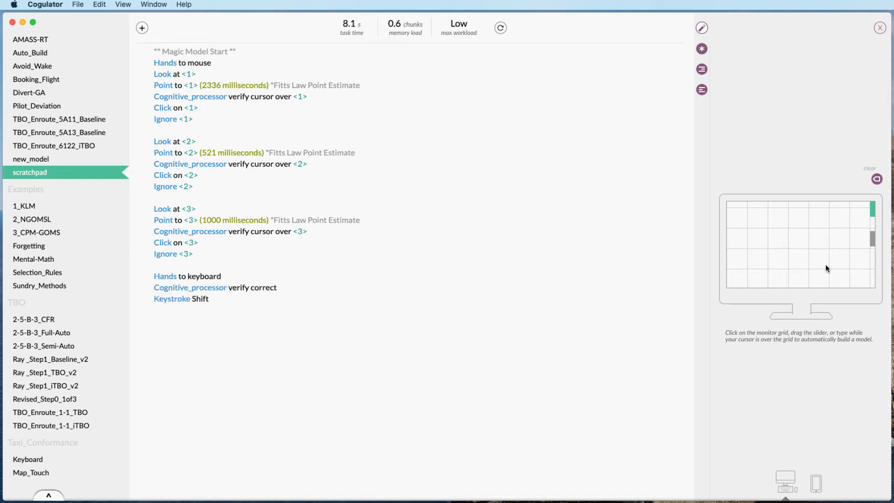
type("s is me typing")
key("Return")
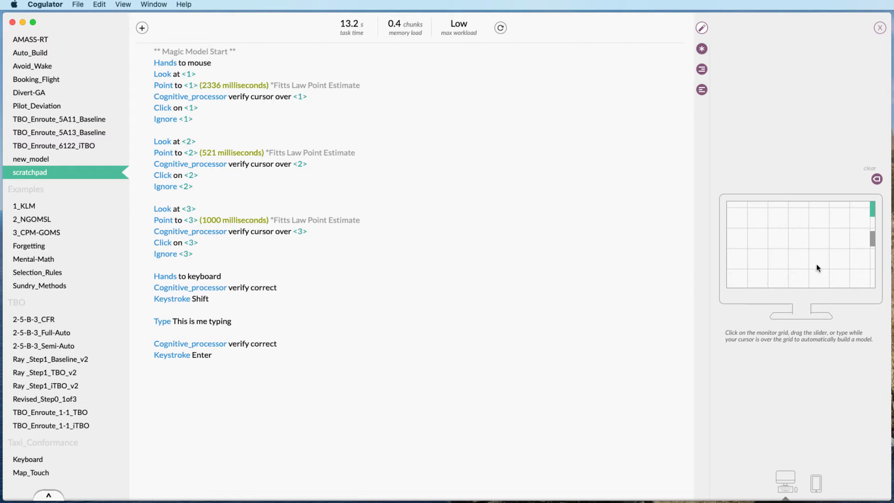
left_click(874, 240)
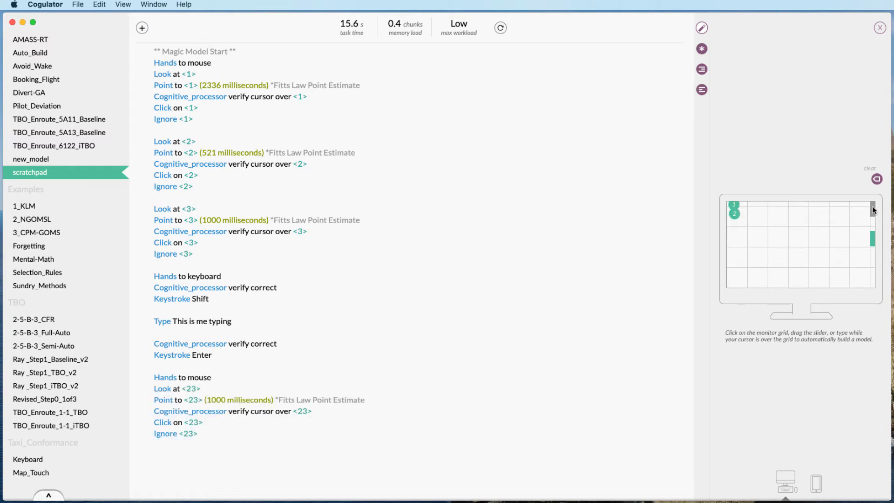
- Clear the markers from the monitor grid and delete all the generated model text
left_click(880, 180)
left_click_drag(209, 446, 127, 37)
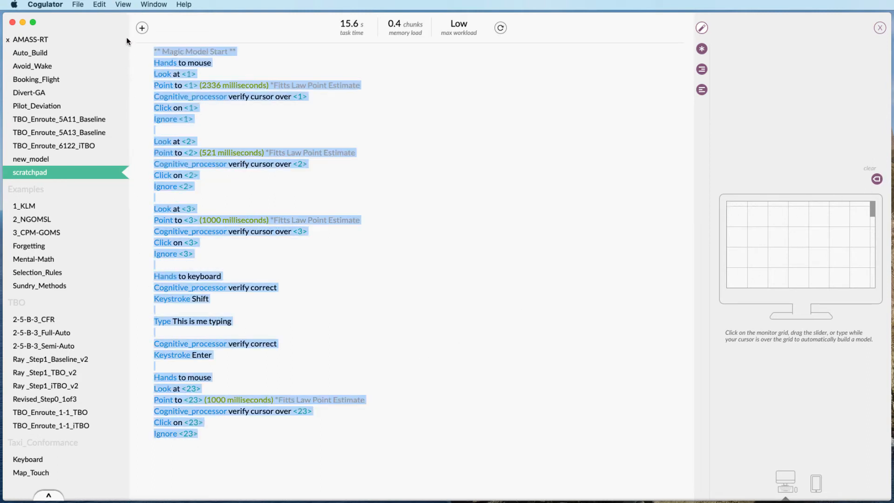
key("BackSpace")
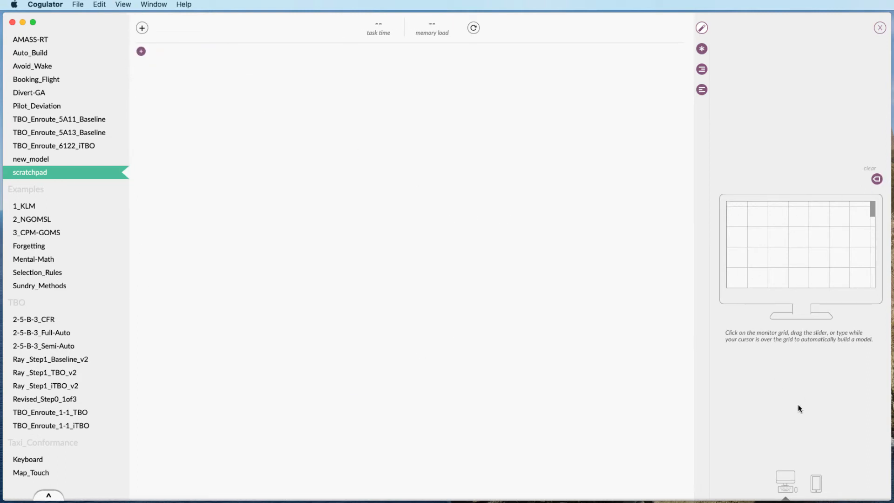
- Switch the builder to the phone and generate steps for three taps, a vertical swipe and a home button press
left_click(816, 484)
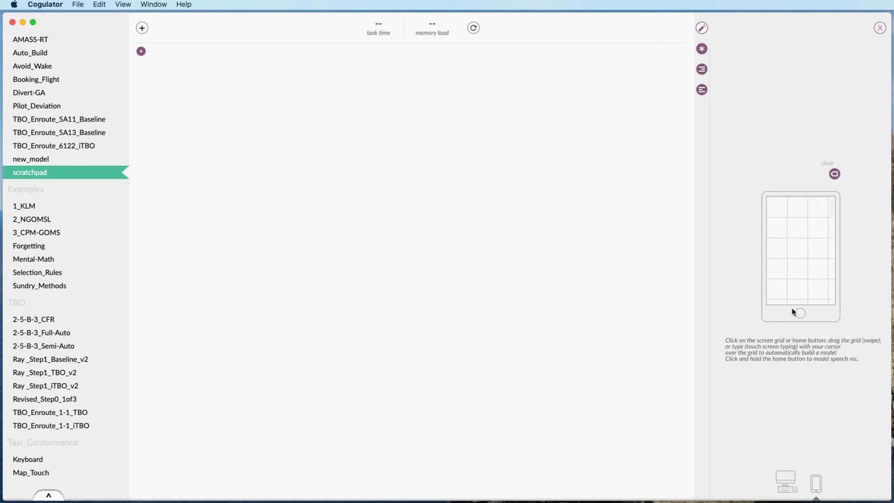
left_click(784, 219)
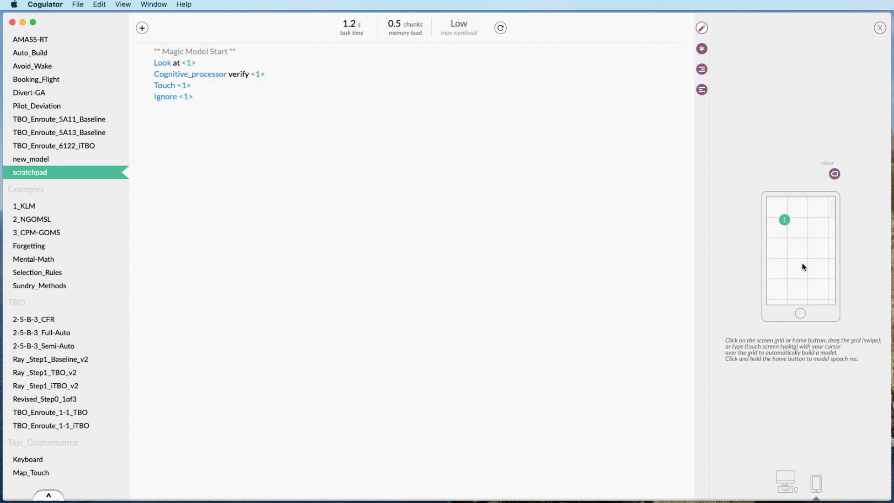
left_click(802, 264)
left_click(778, 282)
left_click_drag(817, 268, 821, 292)
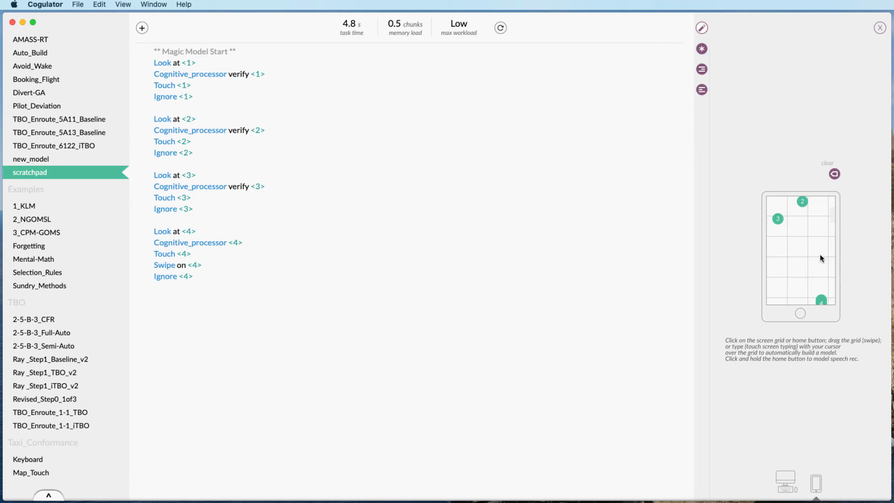
left_click(801, 314)
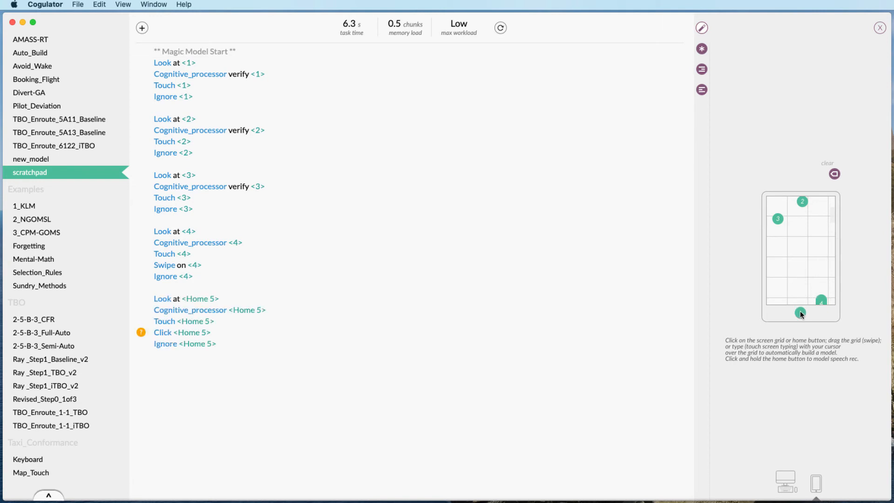
- Model a speech recognition exchange from the phone's home button with the command "what's the weather" and the response "82 and sunny"
left_click(801, 314)
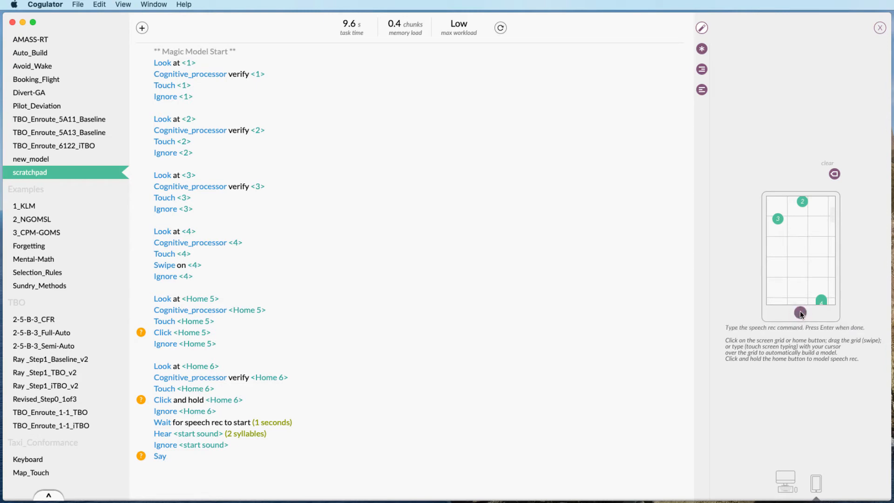
type("what's the weather")
key("Return")
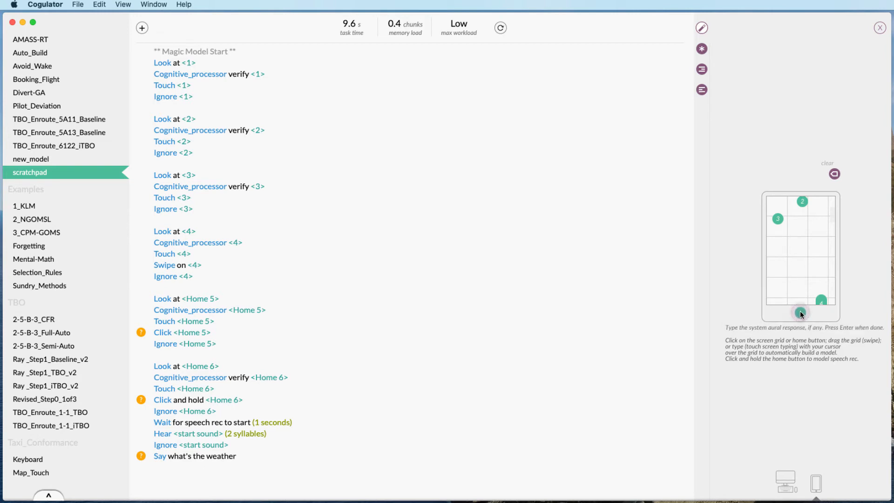
type("82")
key("Return")
type("and sunny")
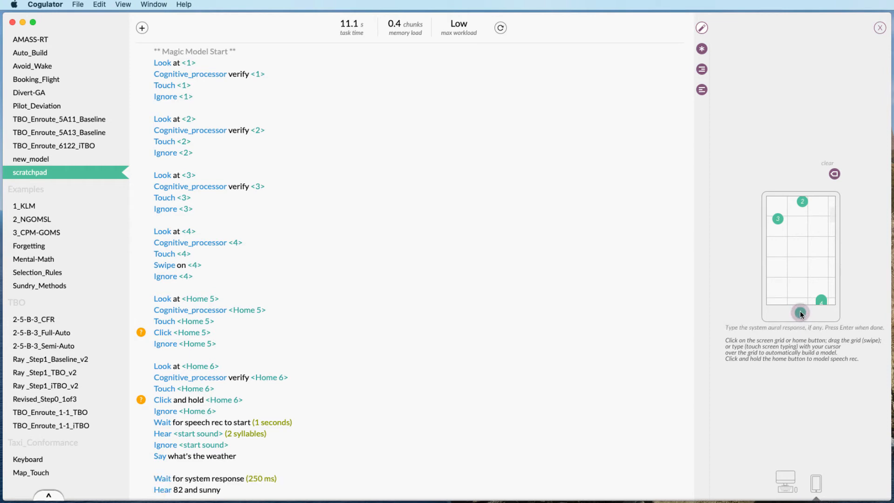
key("Return")
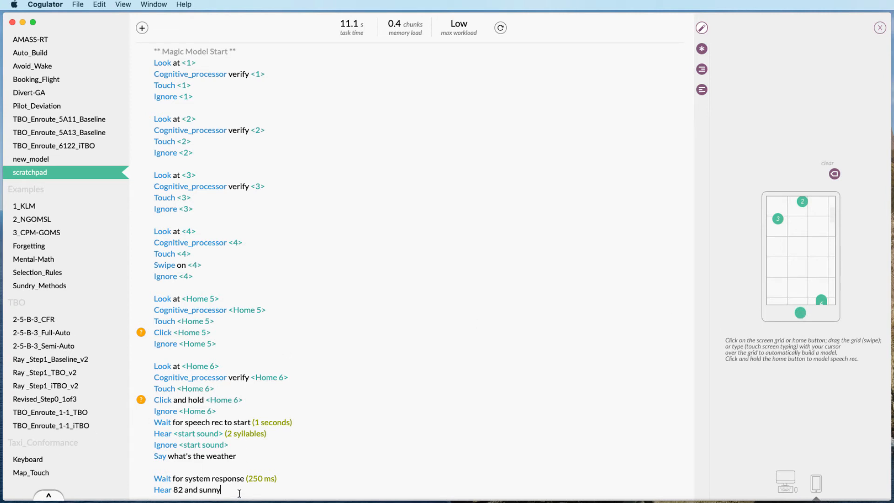
- Set the wait for the system response to 1000 ms and refresh the model's calculated results
left_click(260, 478)
left_click_drag(262, 478, 250, 477)
type("1000")
left_click(500, 28)
- Delete the entire generated phone model from the scratchpad and close the automatic model builder
left_click_drag(226, 490, 136, 37)
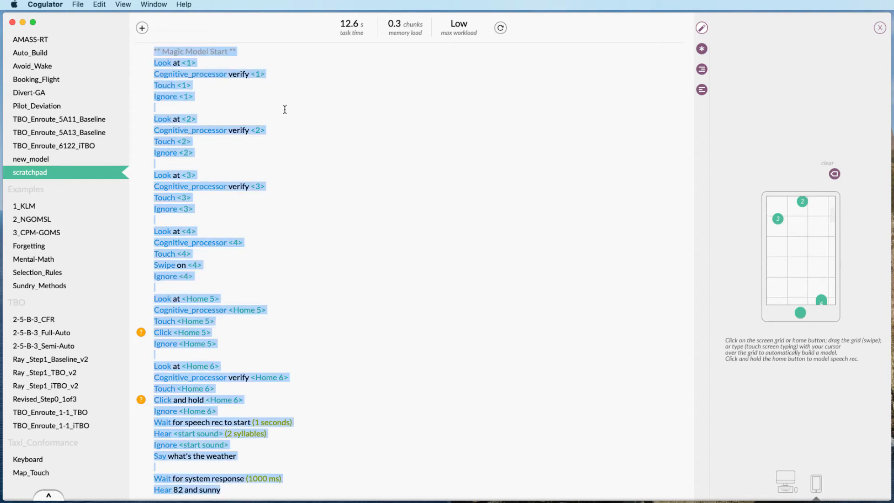
key("BackSpace")
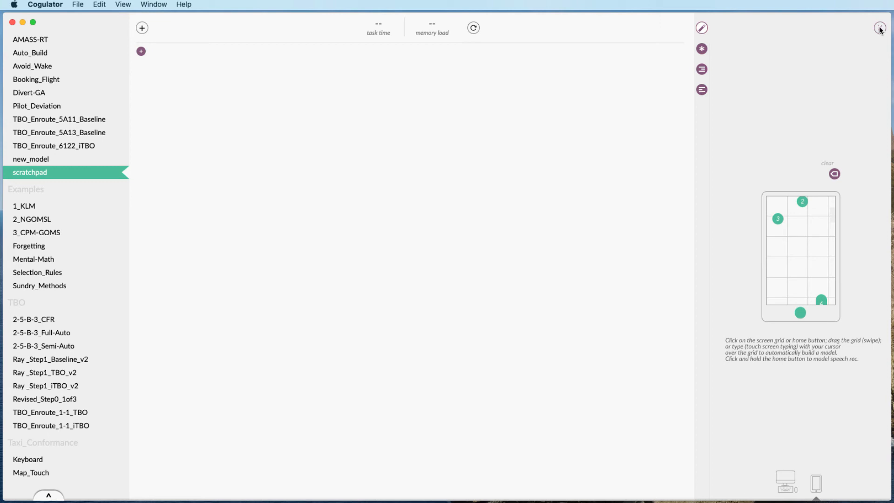
left_click(880, 28)
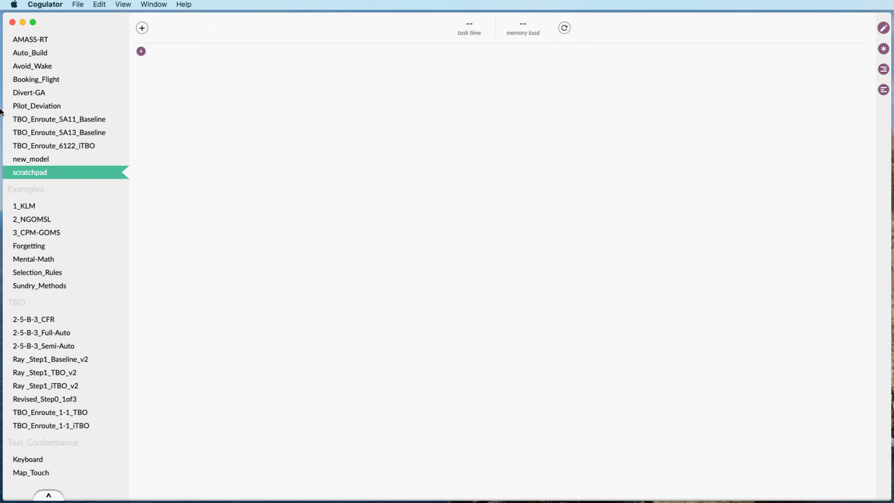
- Open the Forgetting example with its timeline and match the first say, first recall and a hear operator to their model lines
left_click(24, 248)
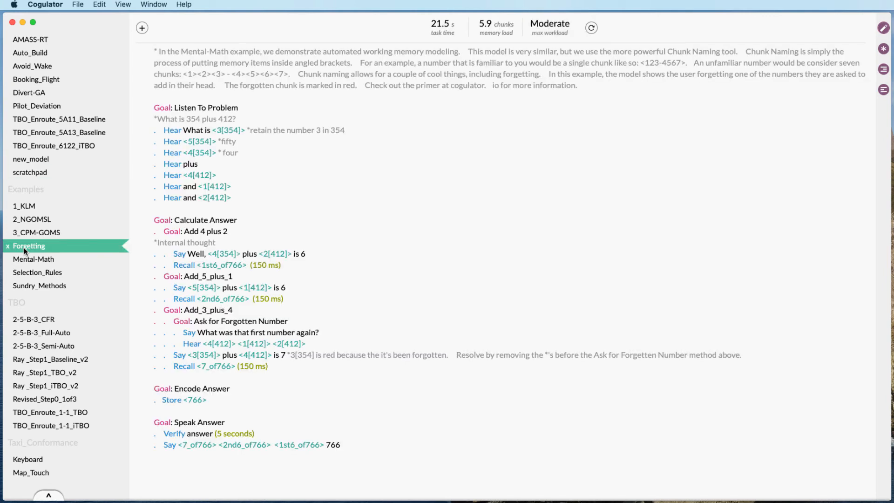
left_click(48, 494)
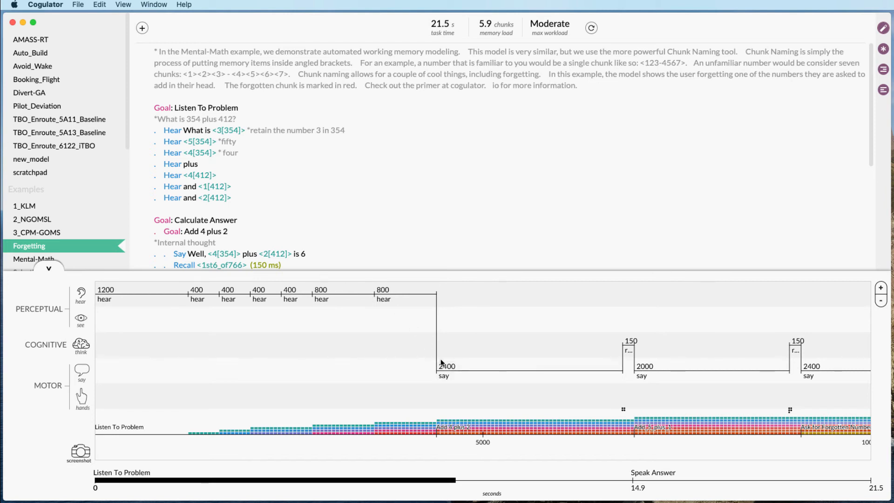
left_click(480, 375)
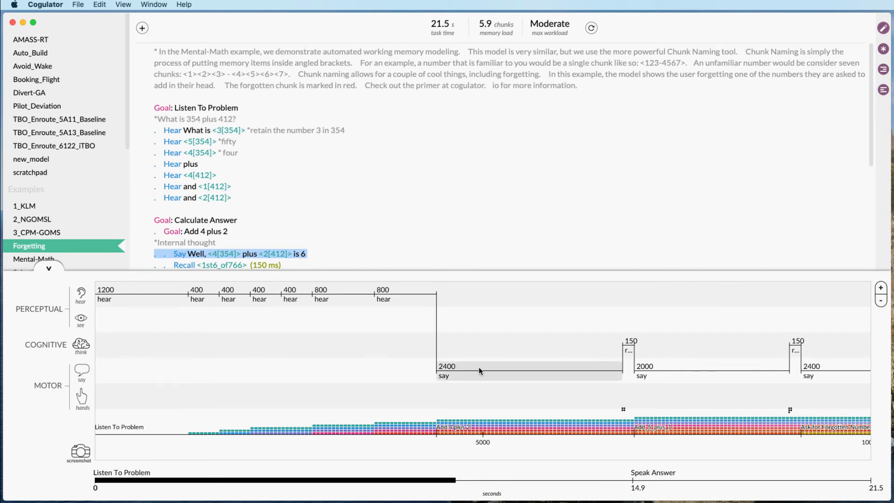
left_click(632, 343)
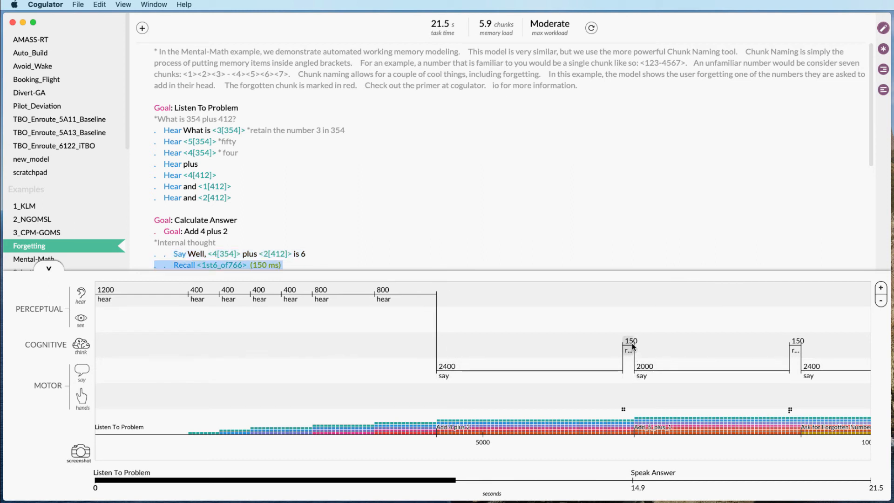
left_click(328, 298)
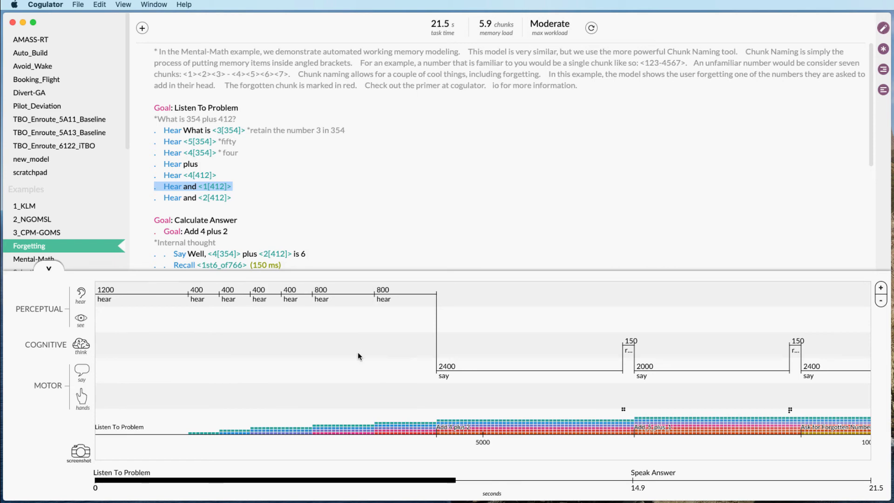
- Examine the Forgetting timeline at several zoom levels and inspect the memory details of the <4[412]> chunk
scroll(359, 352, "down", 5)
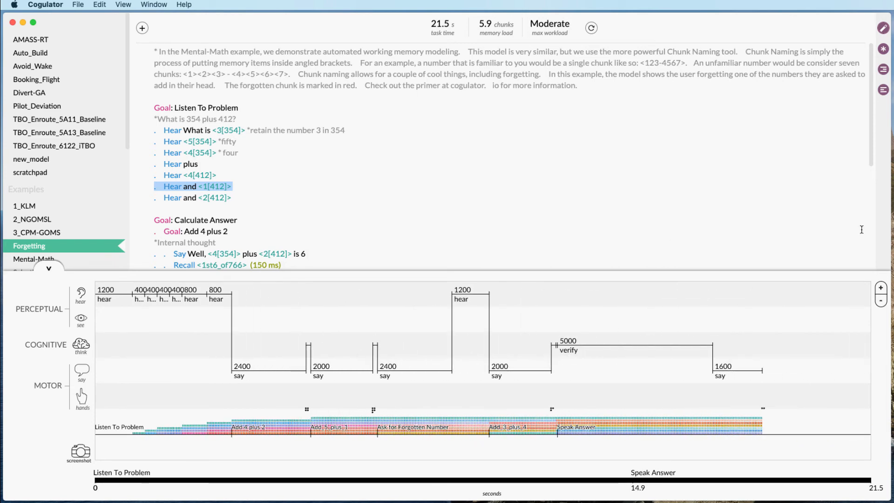
left_click(883, 290)
left_click(883, 289)
left_click(882, 300)
left_click(883, 301)
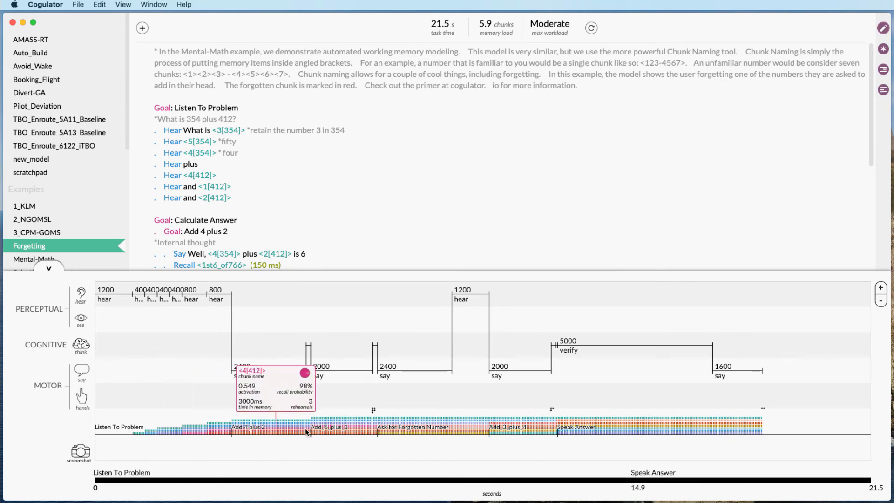
scroll(334, 427, "up", 5)
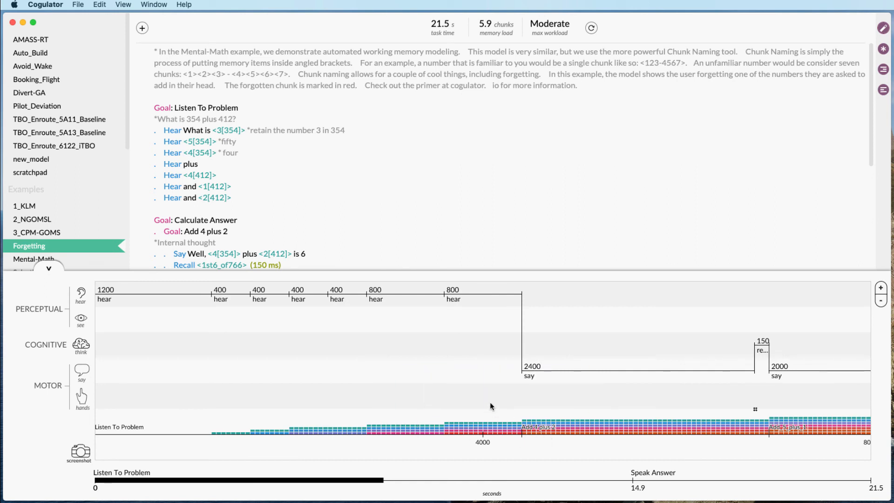
scroll(490, 402, "down", 3)
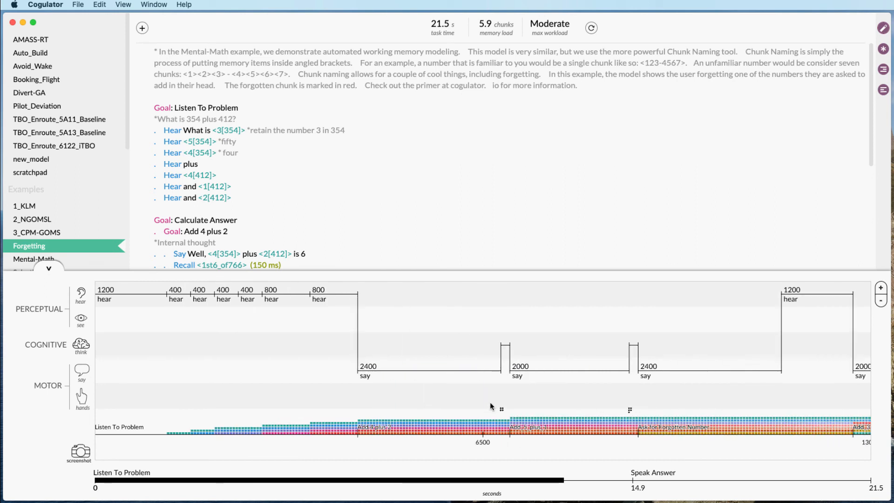
- Examine the rest of the Forgetting timeline through to its final say operator, including the memory details of the <5[354]> chunk
mouse_move(424, 480)
left_mouse_down()
mouse_move(698, 491)
mouse_move(426, 489)
left_mouse_up()
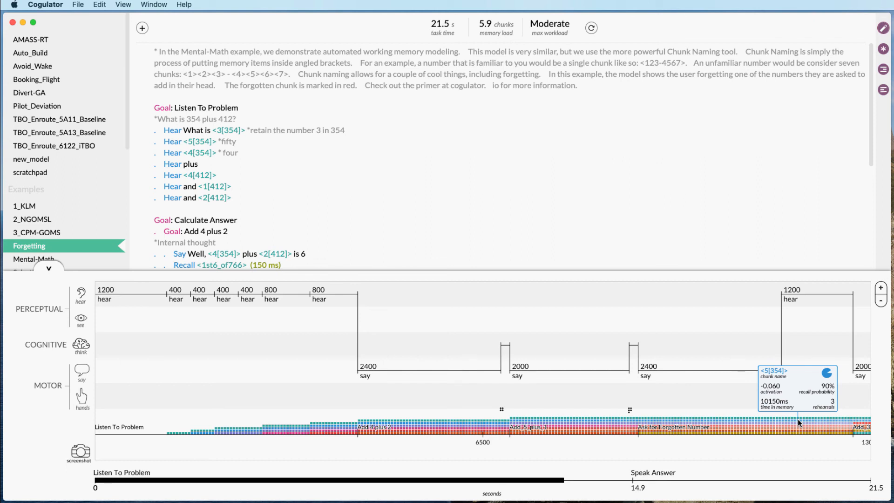
left_click_drag(547, 479, 705, 482)
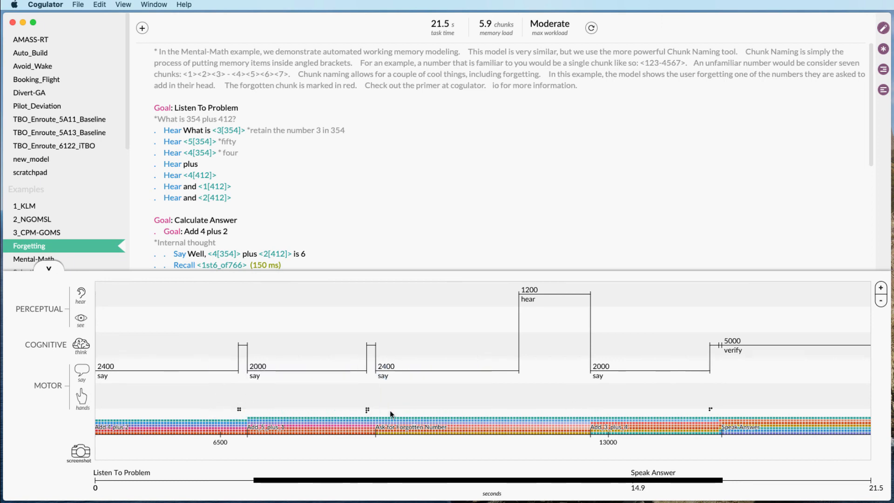
scroll(705, 410, "down", 10)
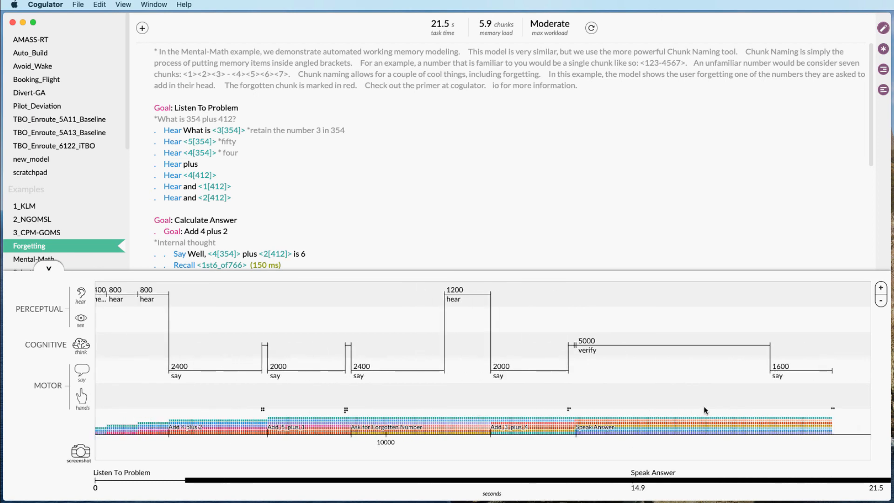
scroll(704, 410, "up", 3)
scroll(704, 410, "up", 5)
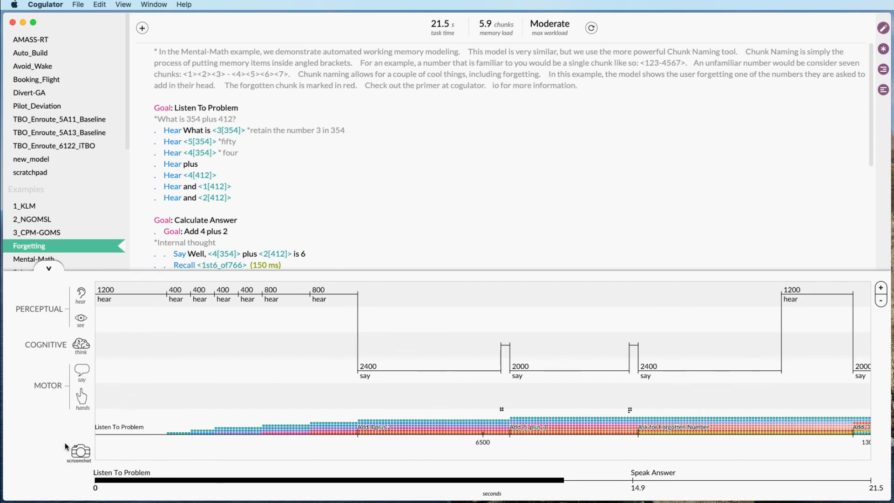
- Export the timeline as gantt_chart.png to the Desktop, replacing the existing file, and position the image's Preview window above the timeline
left_click(82, 453)
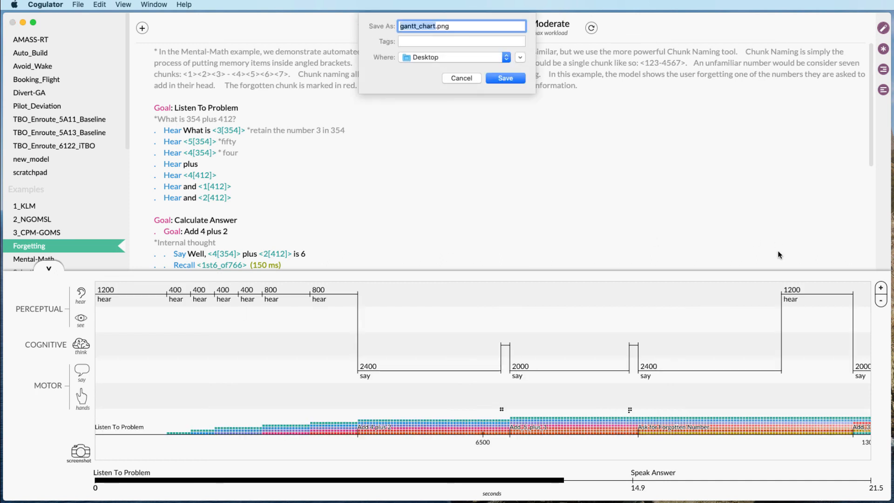
left_click(506, 78)
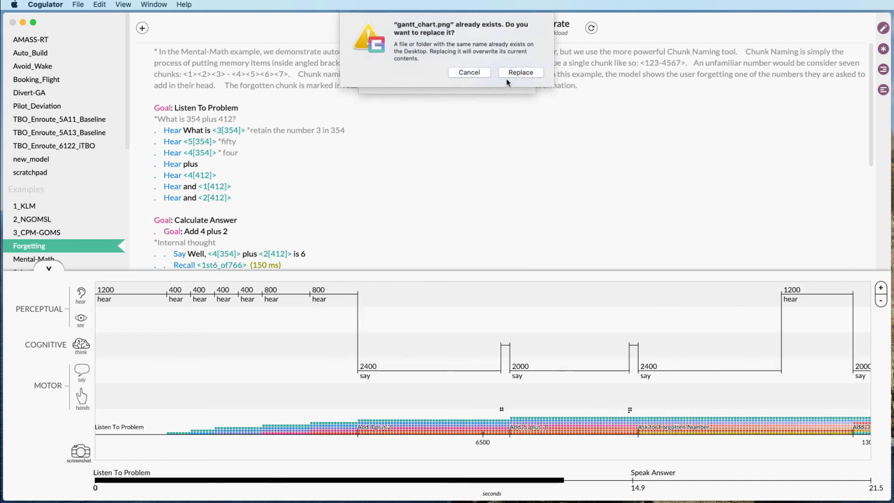
left_click(510, 74)
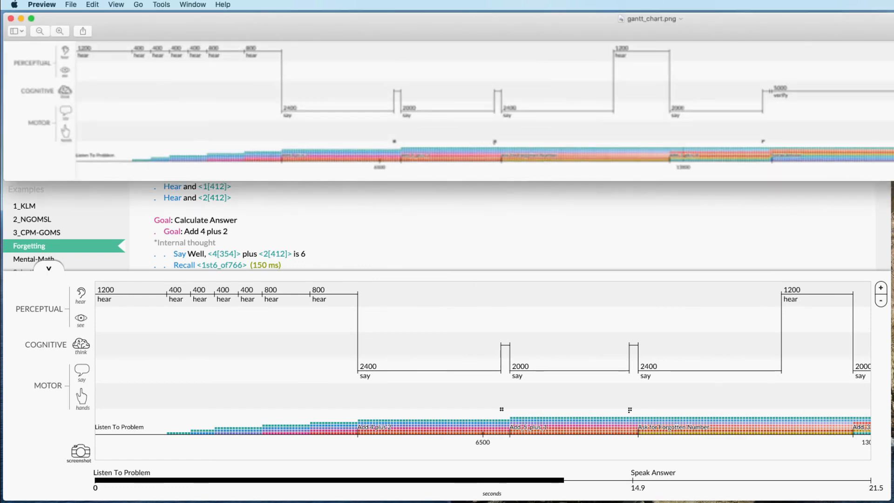
left_click_drag(579, 20, 589, 104)
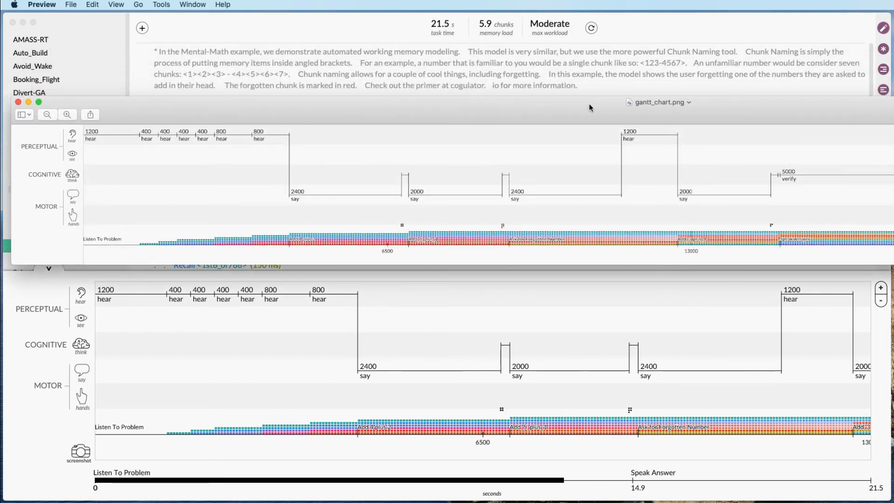
left_click_drag(837, 110, 866, 94)
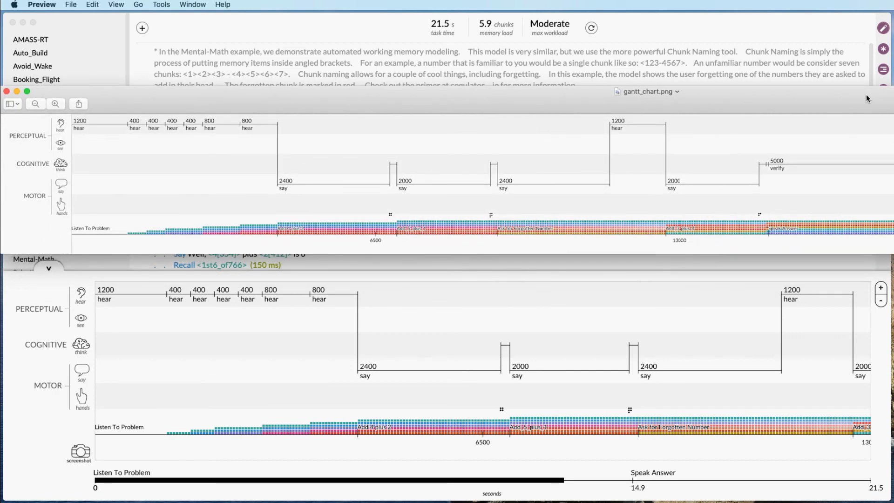